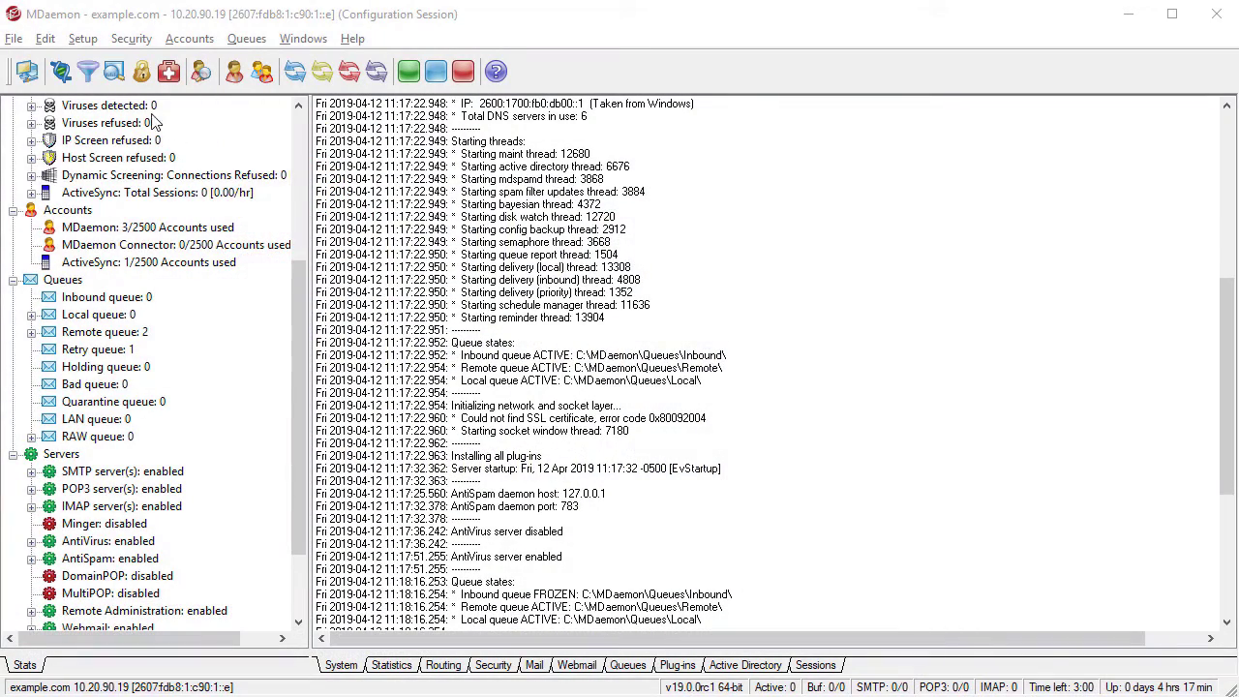
Browse the Setup menu, then cycle the log area through the Security, Mail, SMTP (out) and IMAP logs
click(82, 43)
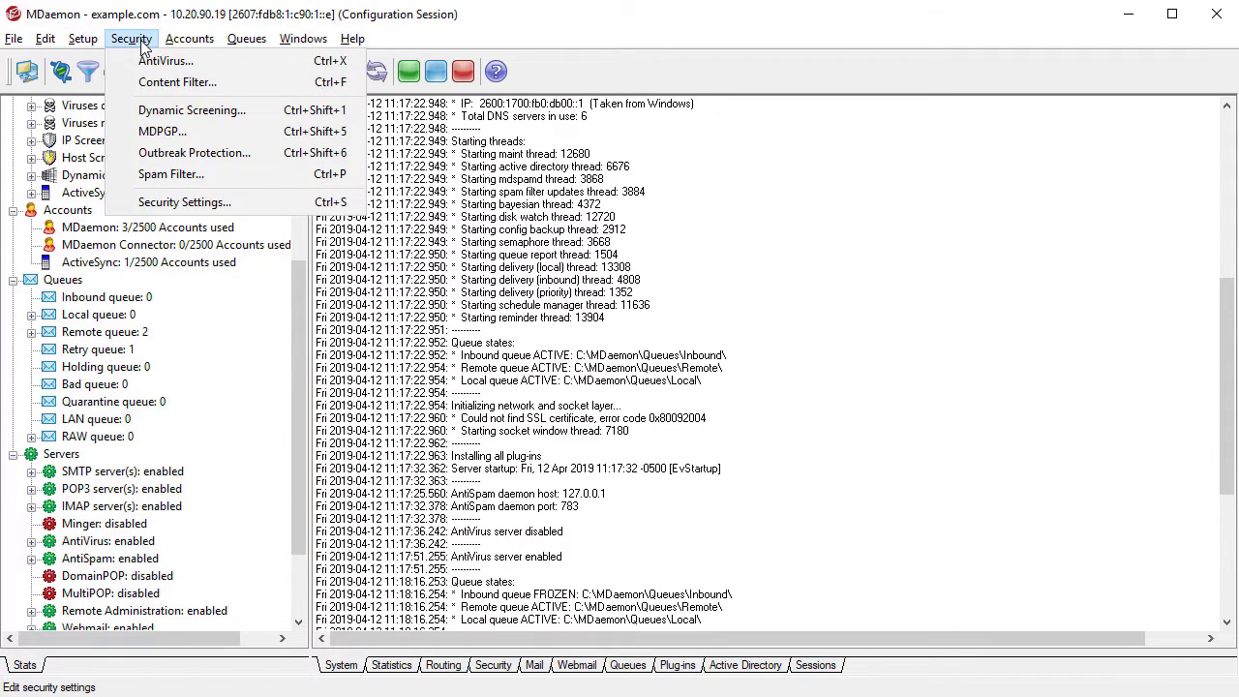
mouse_move(189, 39)
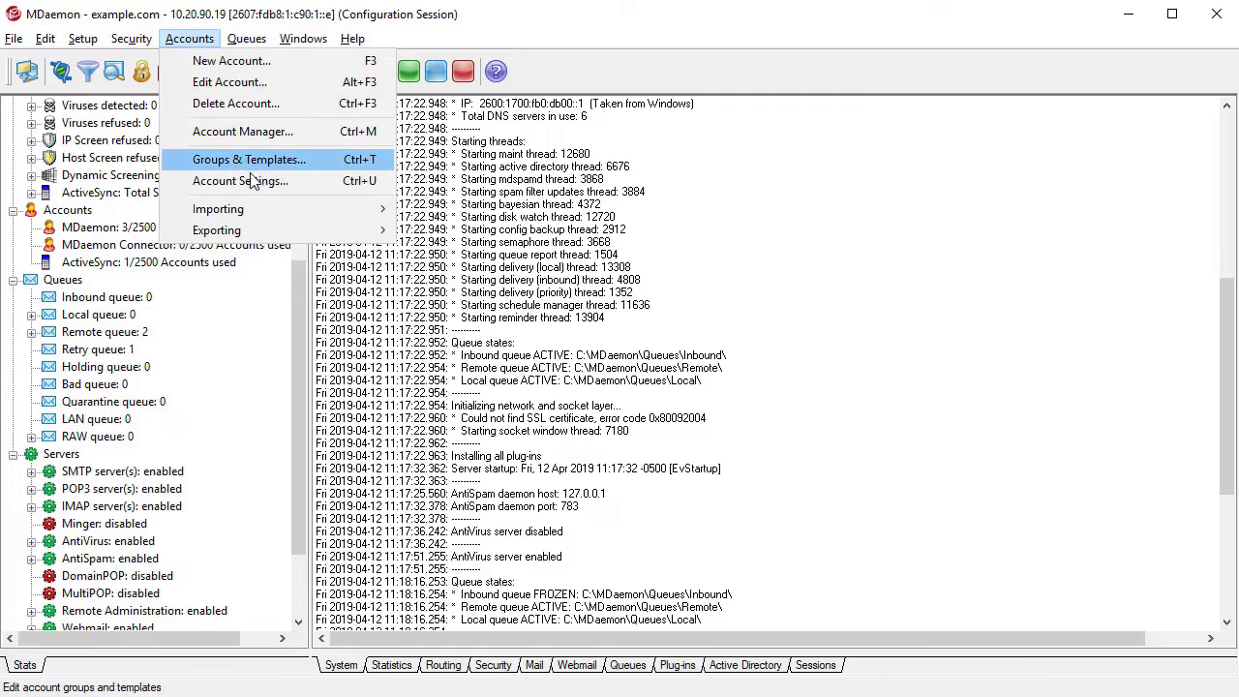
click(498, 668)
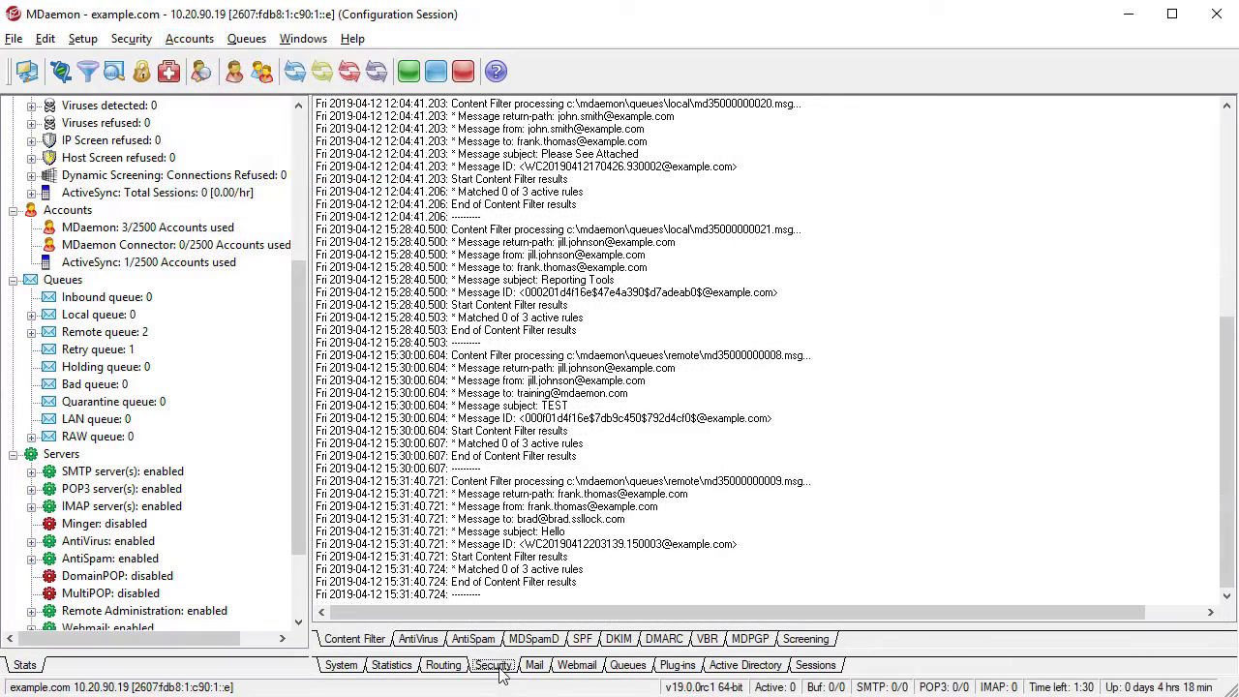
click(542, 668)
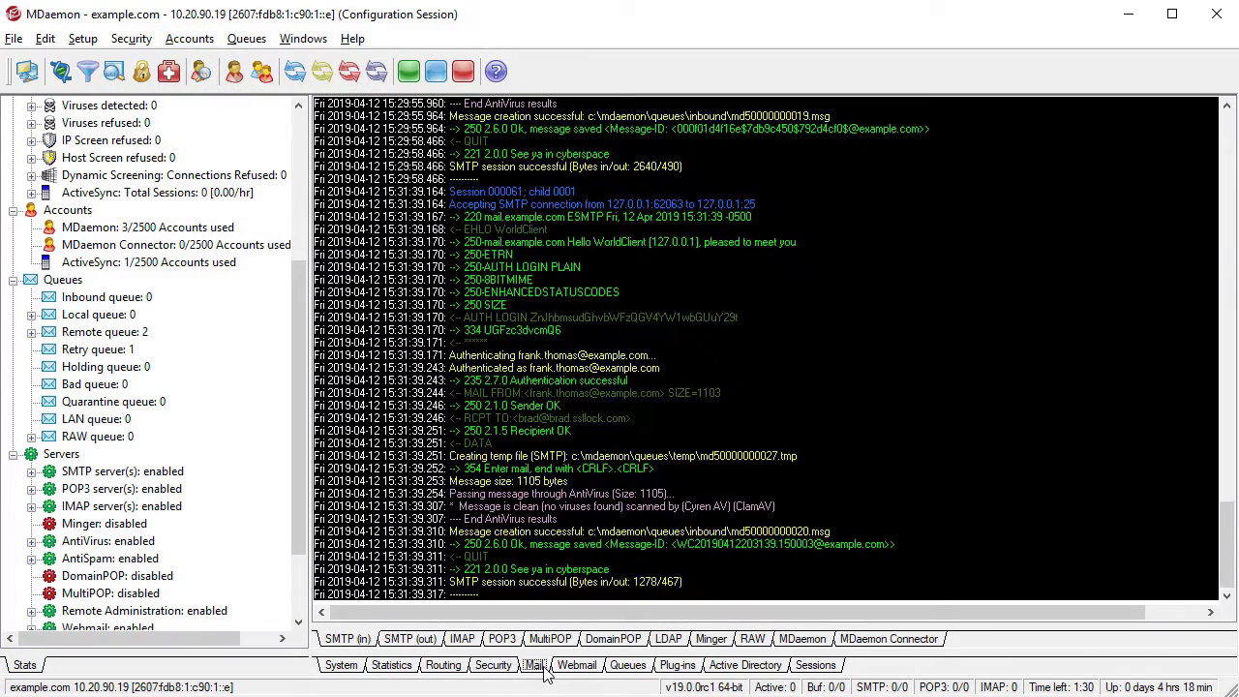
click(420, 641)
click(462, 642)
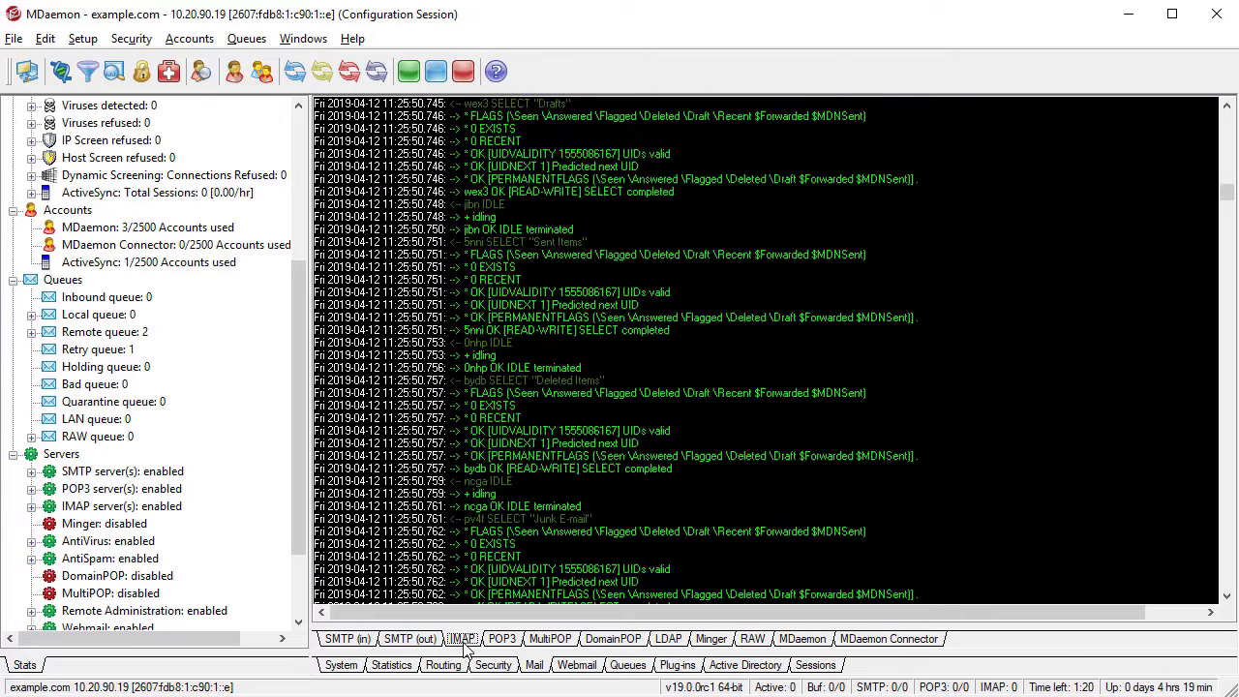
Open the Spam Filter configuration from the Security menu and view its main settings
click(131, 39)
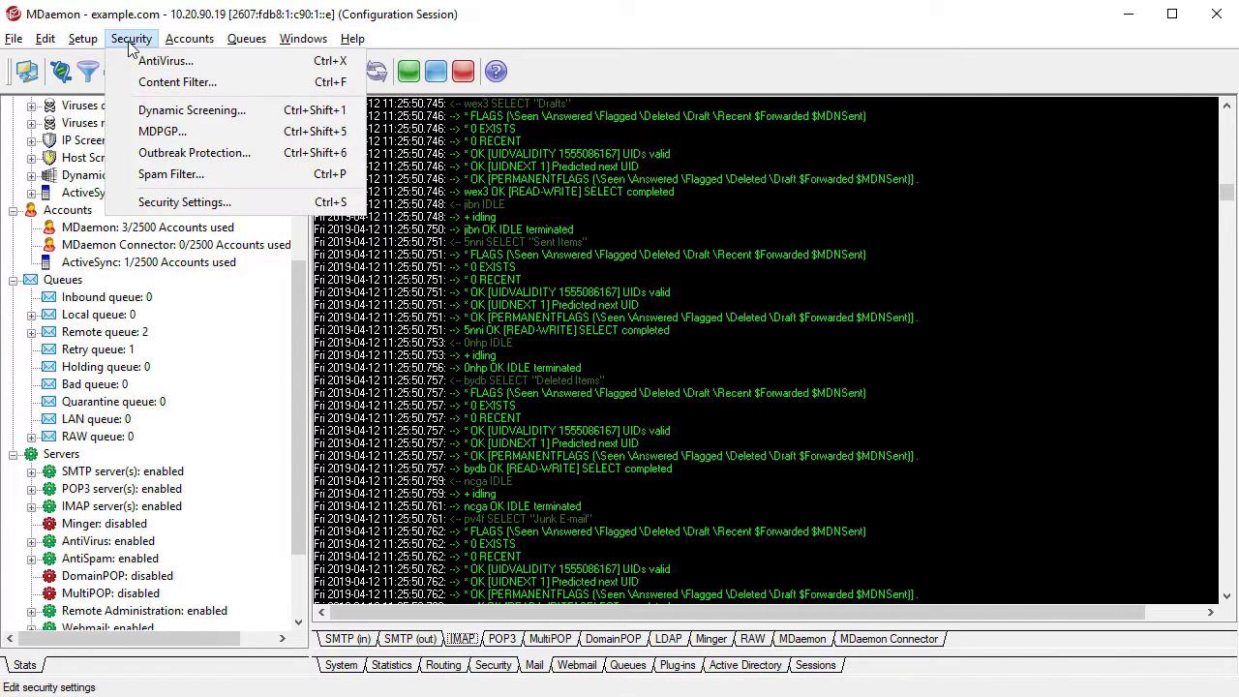
click(196, 175)
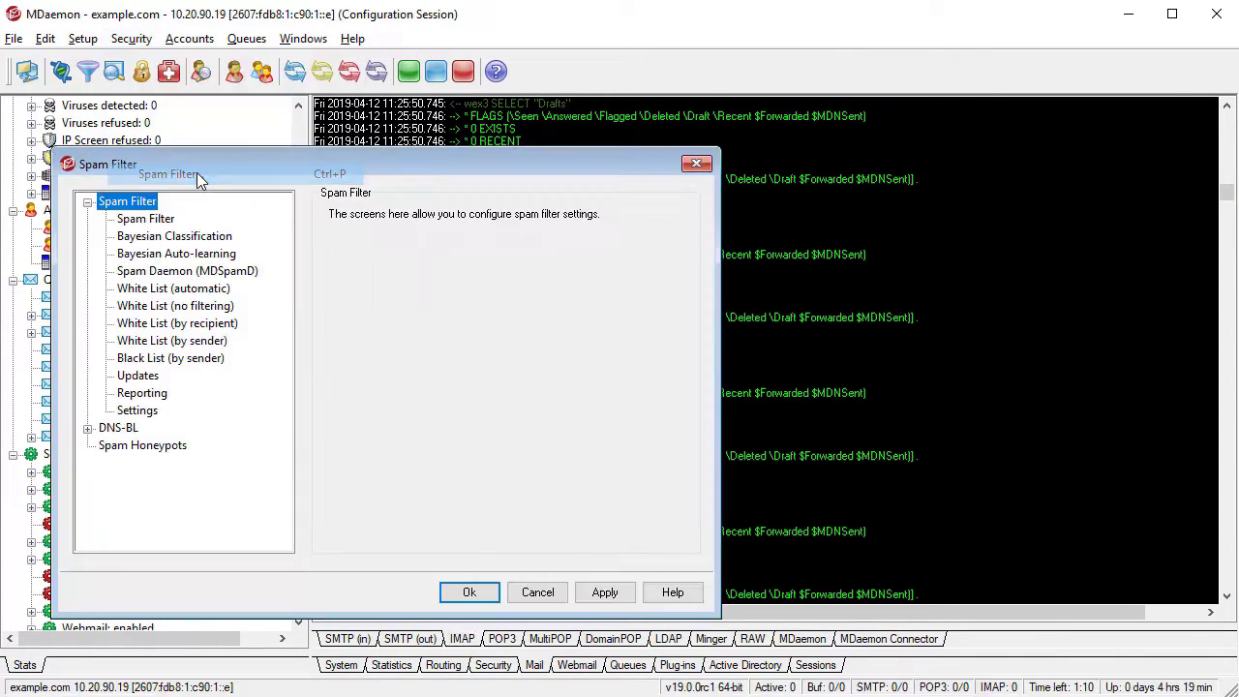
click(160, 220)
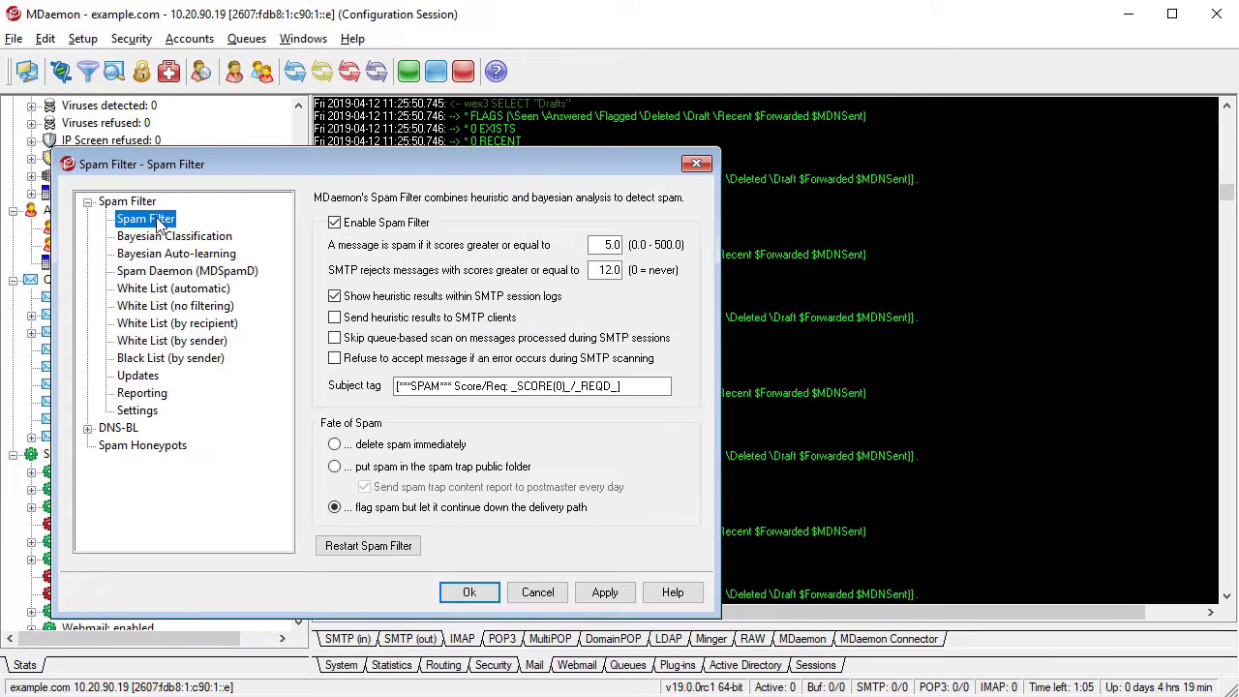
In Security Settings, review the Reverse Lookups, IP Screen and SMTP Screen pages
click(130, 38)
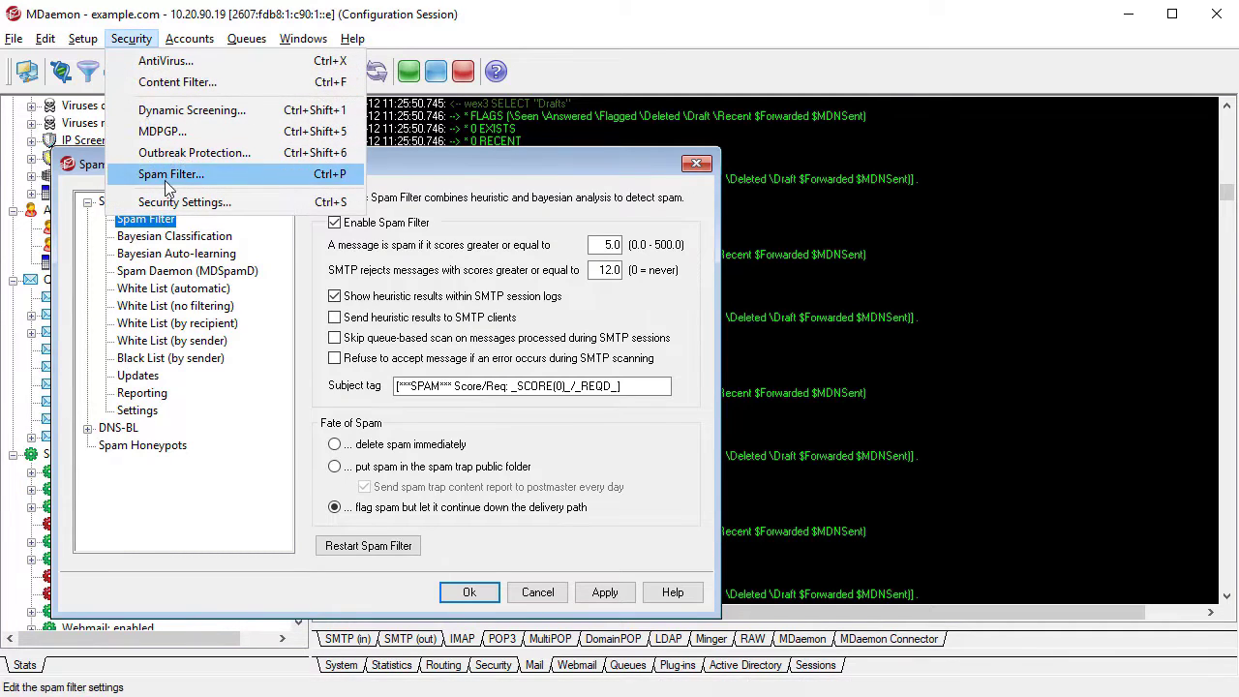
click(184, 203)
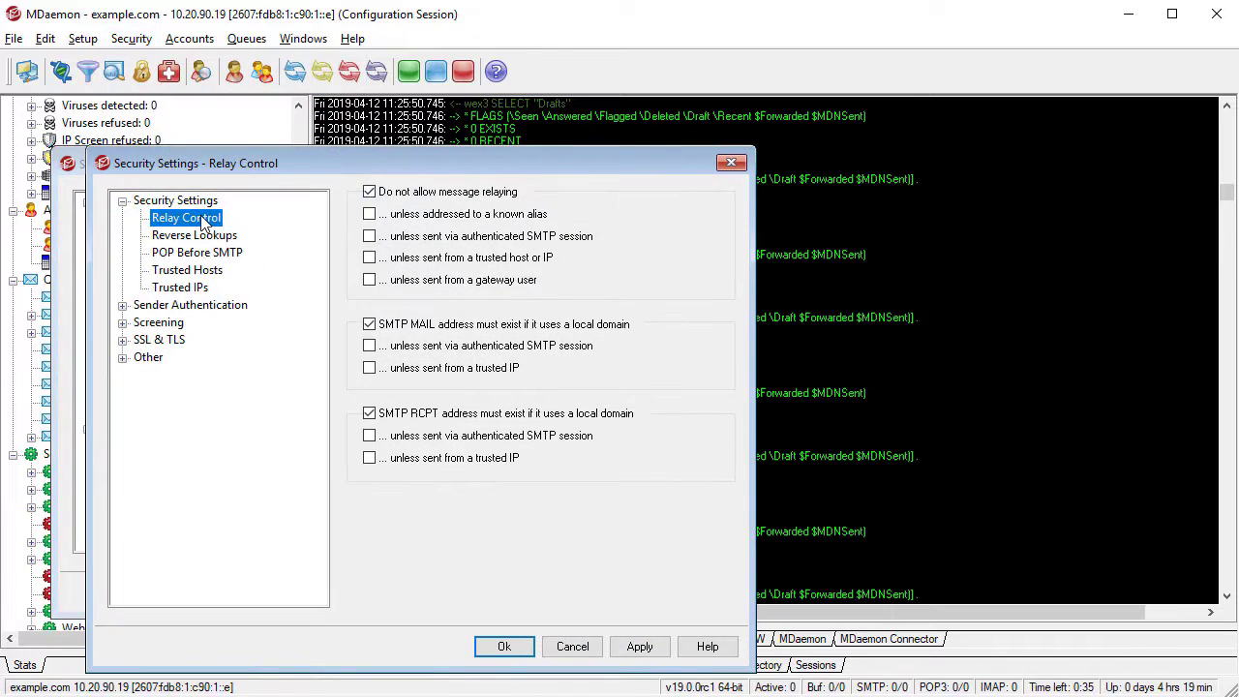
click(201, 237)
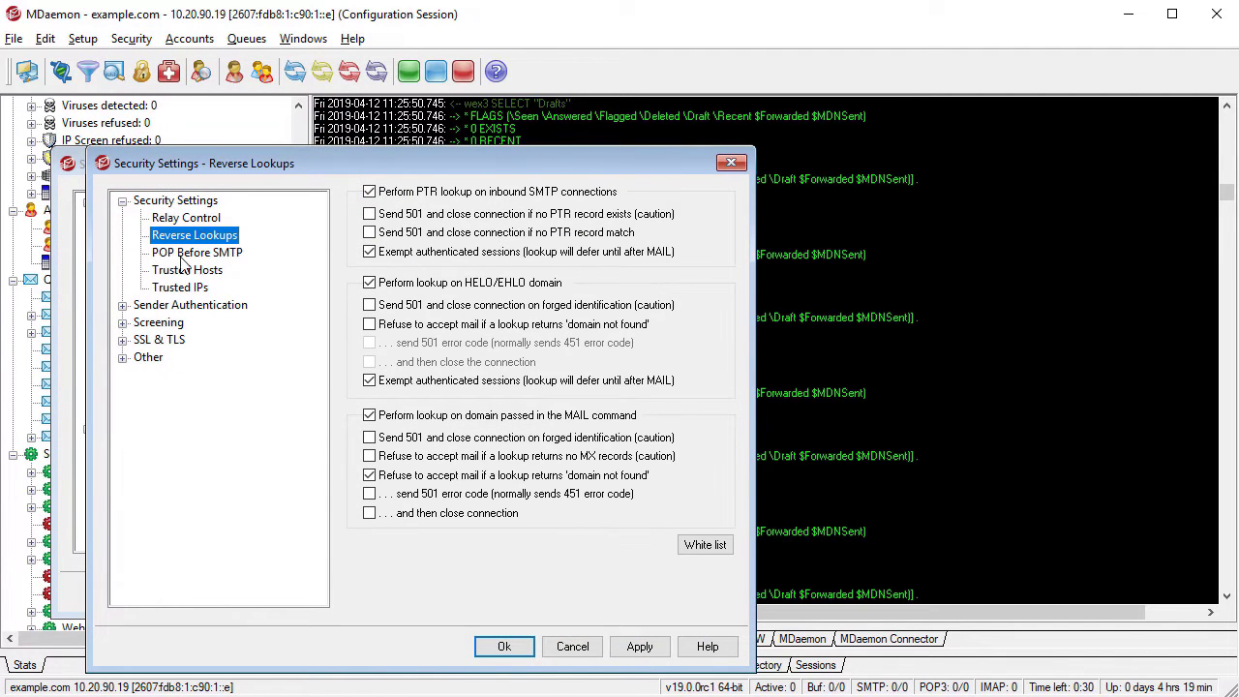
click(123, 323)
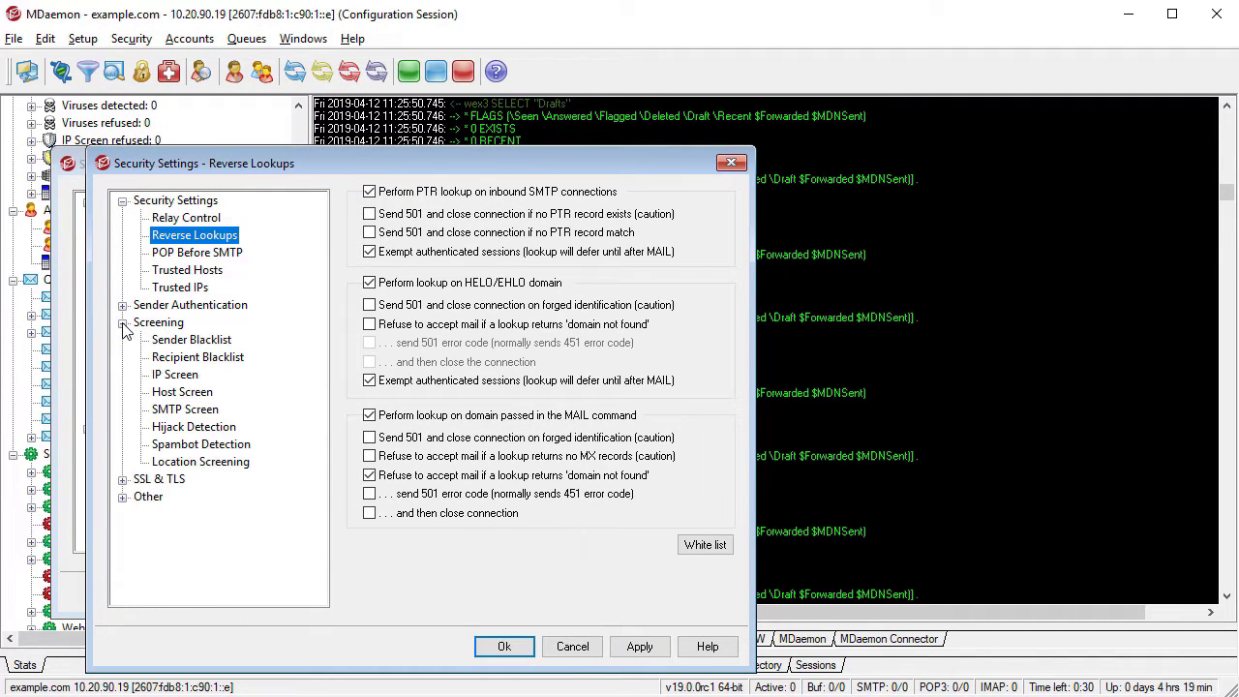
click(176, 379)
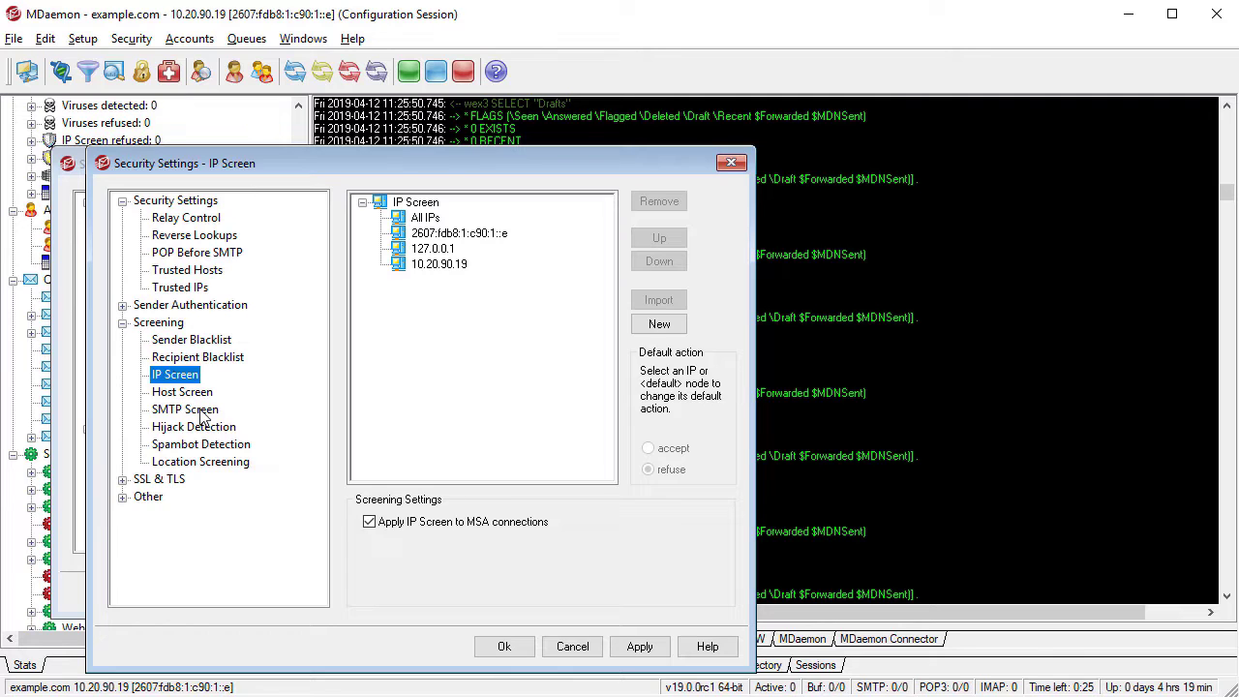
click(202, 413)
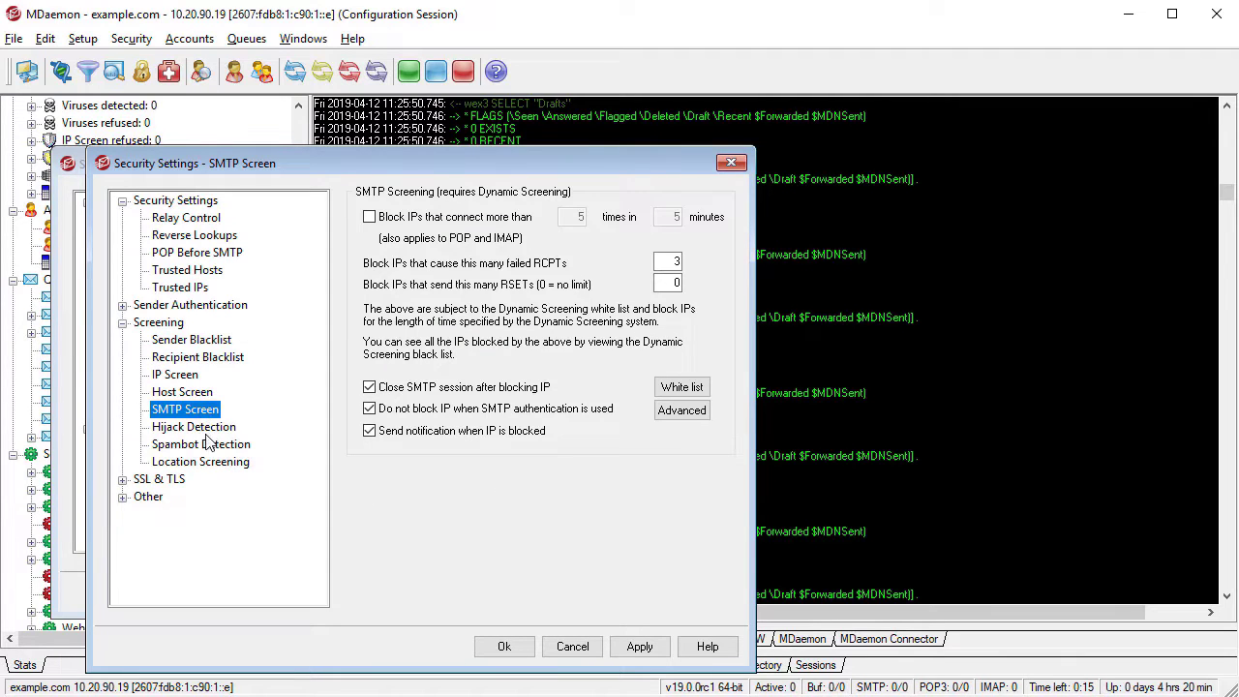
Enable Location Screening and tick Bouvet Island under Antarctica for blocking
click(224, 464)
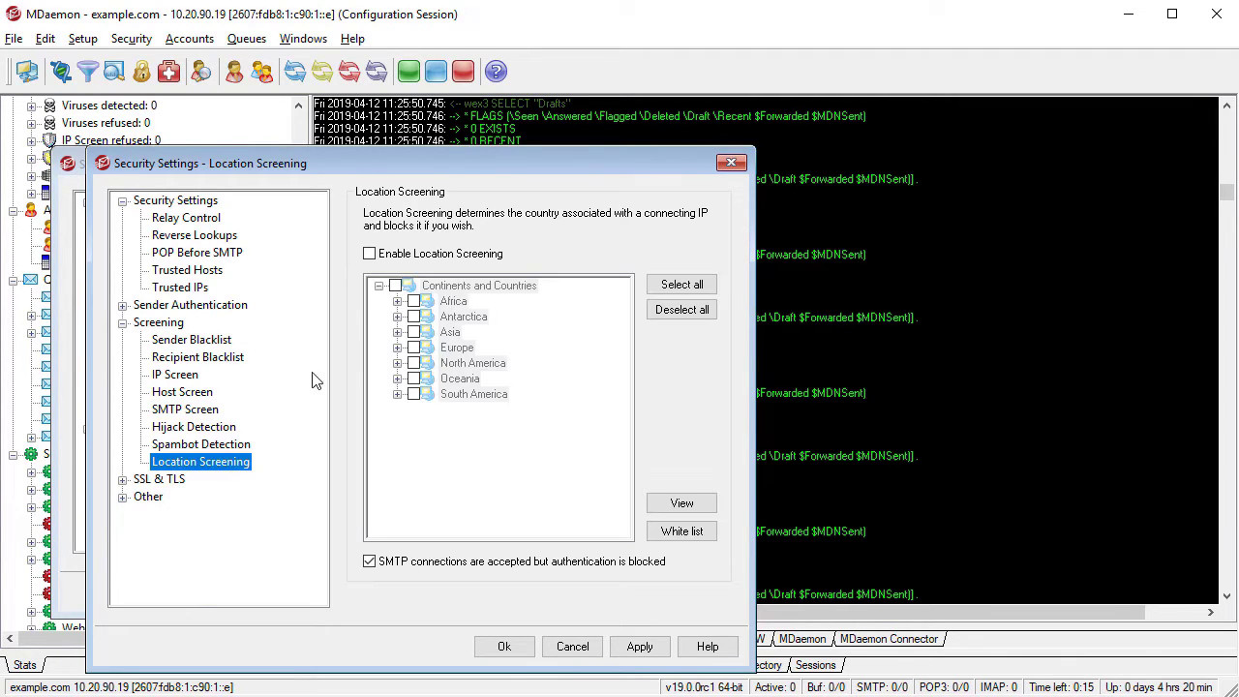
click(369, 254)
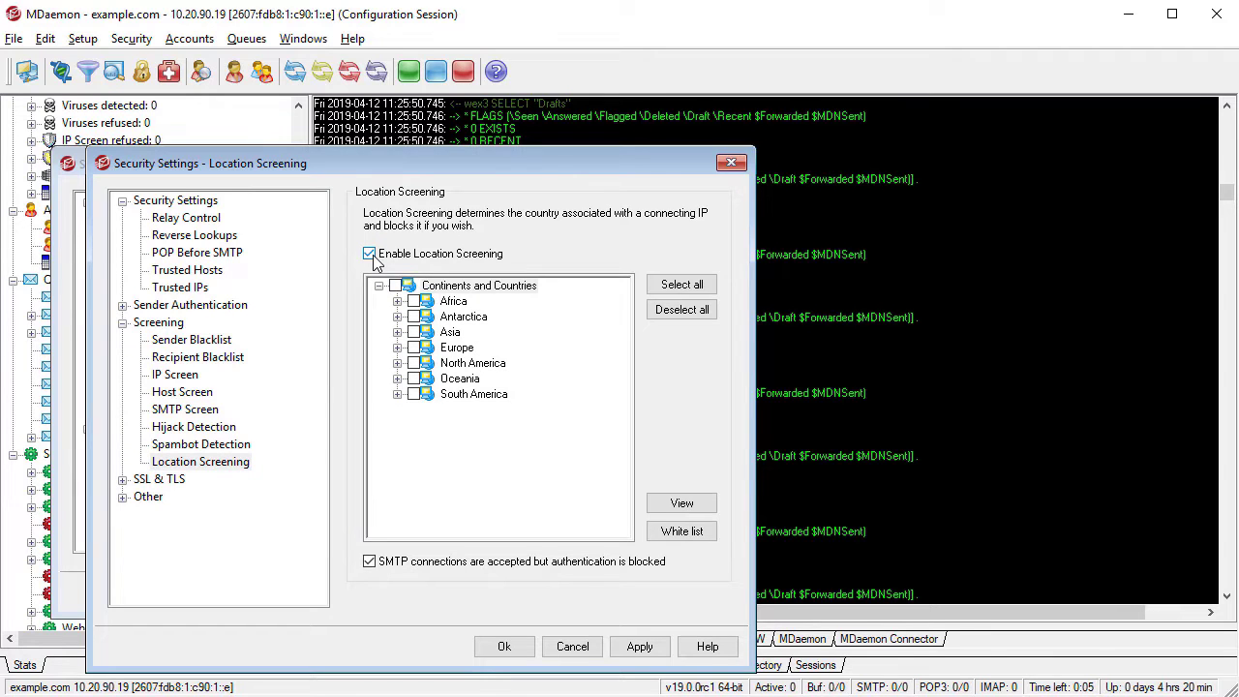
click(396, 316)
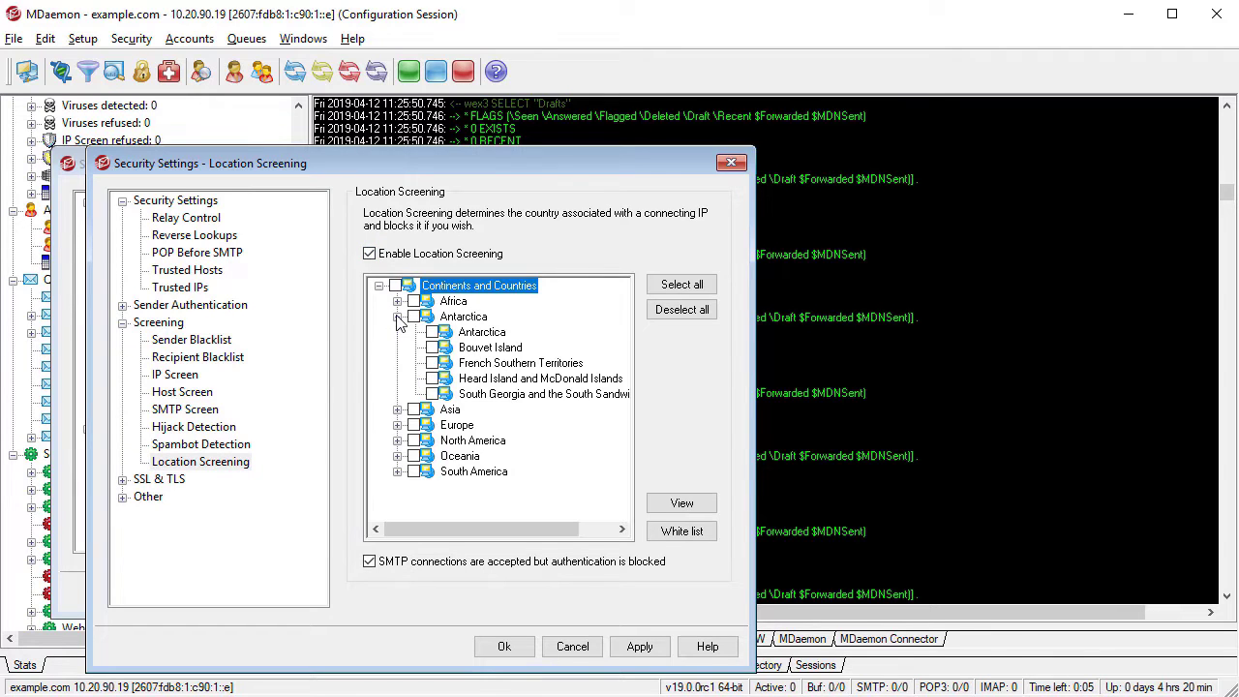
click(433, 349)
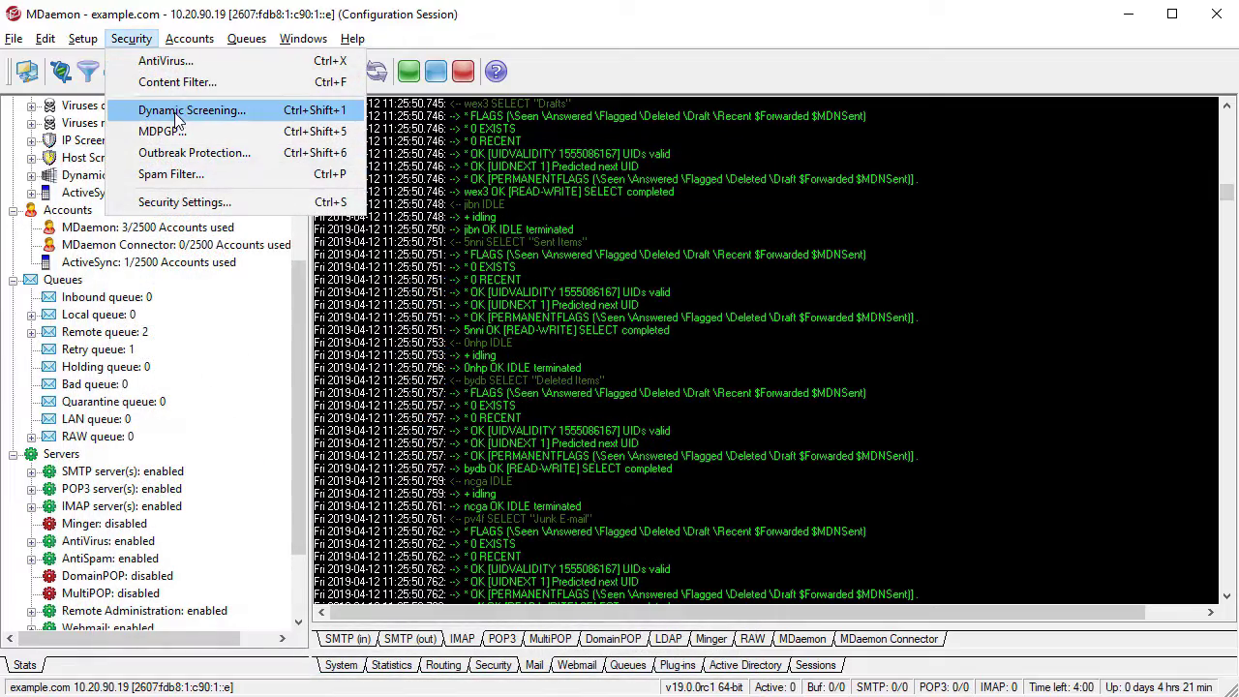
Set Dynamic Screening auth failure tracking to block after 5 failures per hour
click(203, 116)
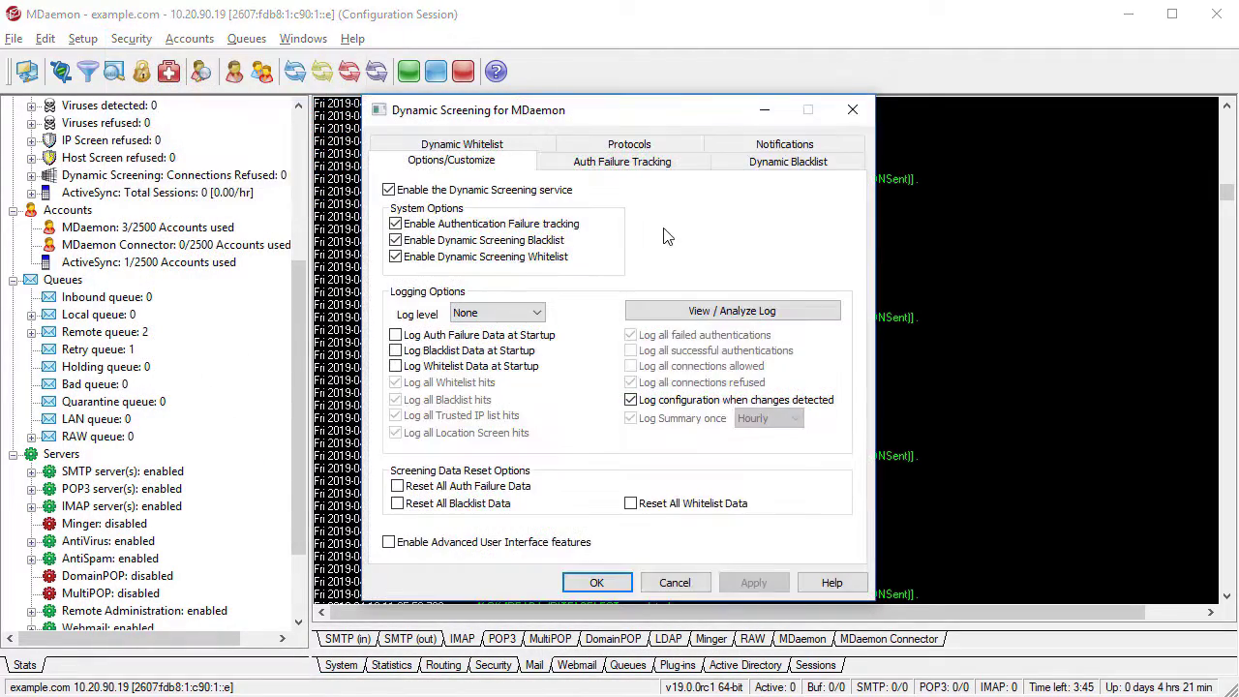
click(665, 165)
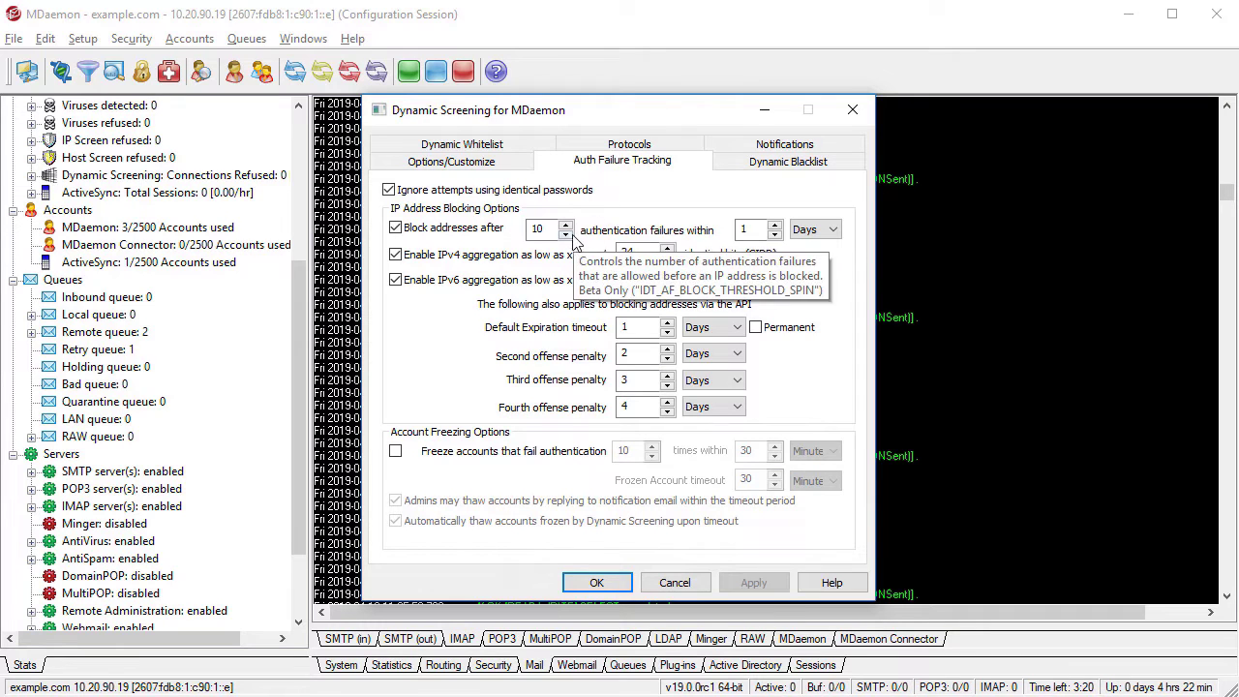
click(567, 235)
click(565, 235)
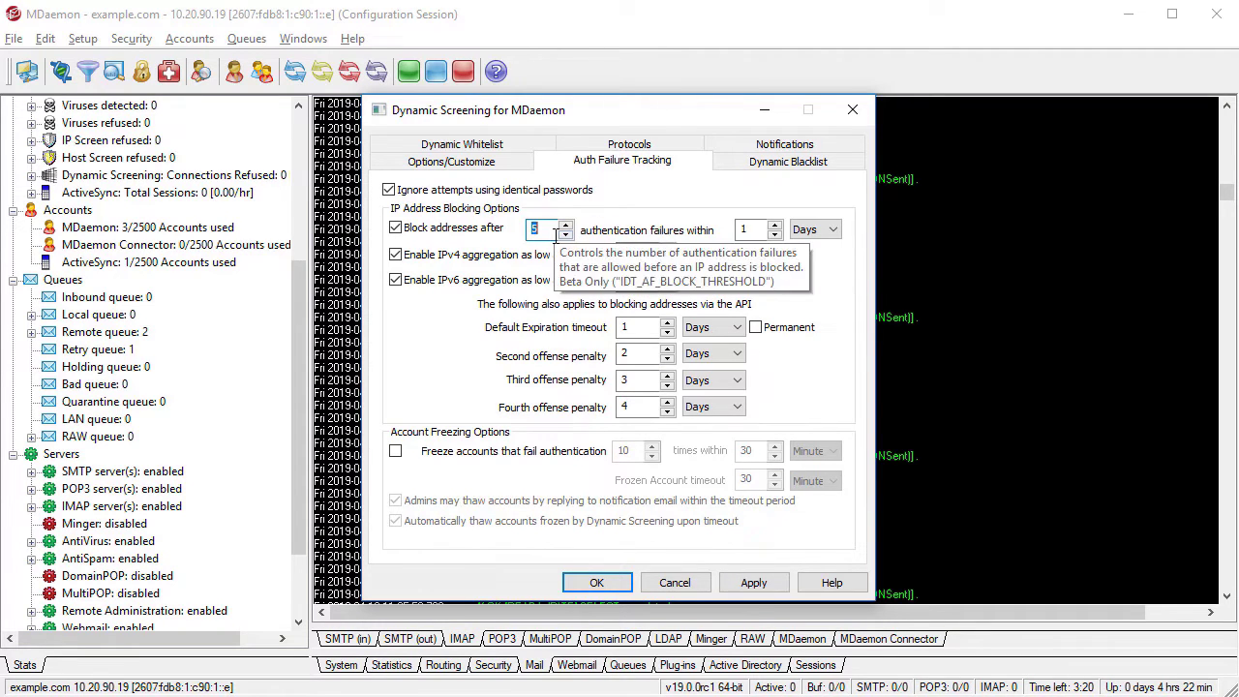
click(823, 230)
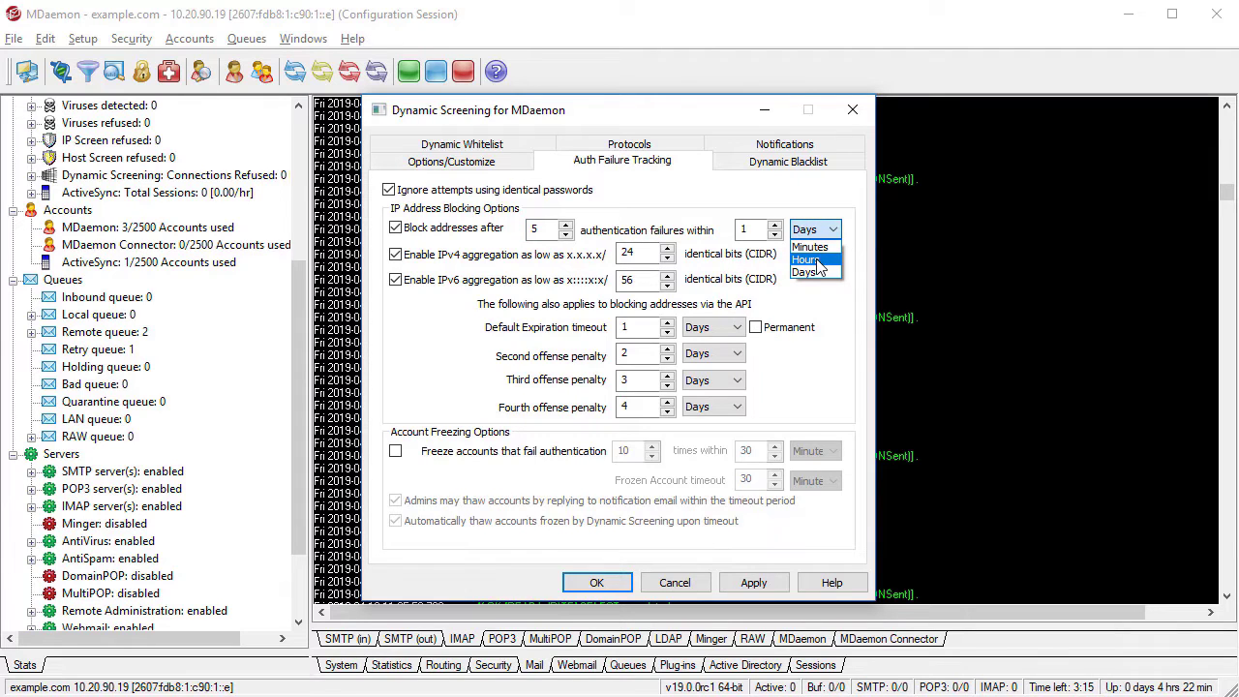
click(813, 261)
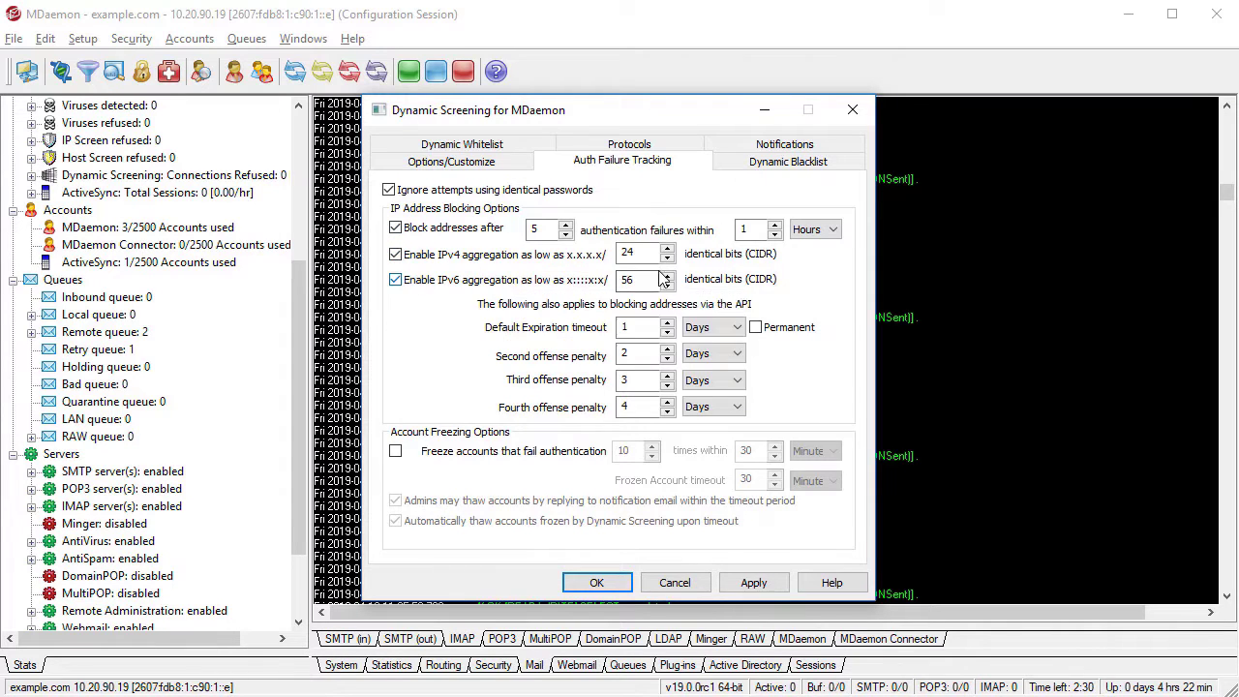
Set IPv4 aggregation to 32 bits and freeze failing accounts with timeout 1
click(668, 249)
click(668, 249)
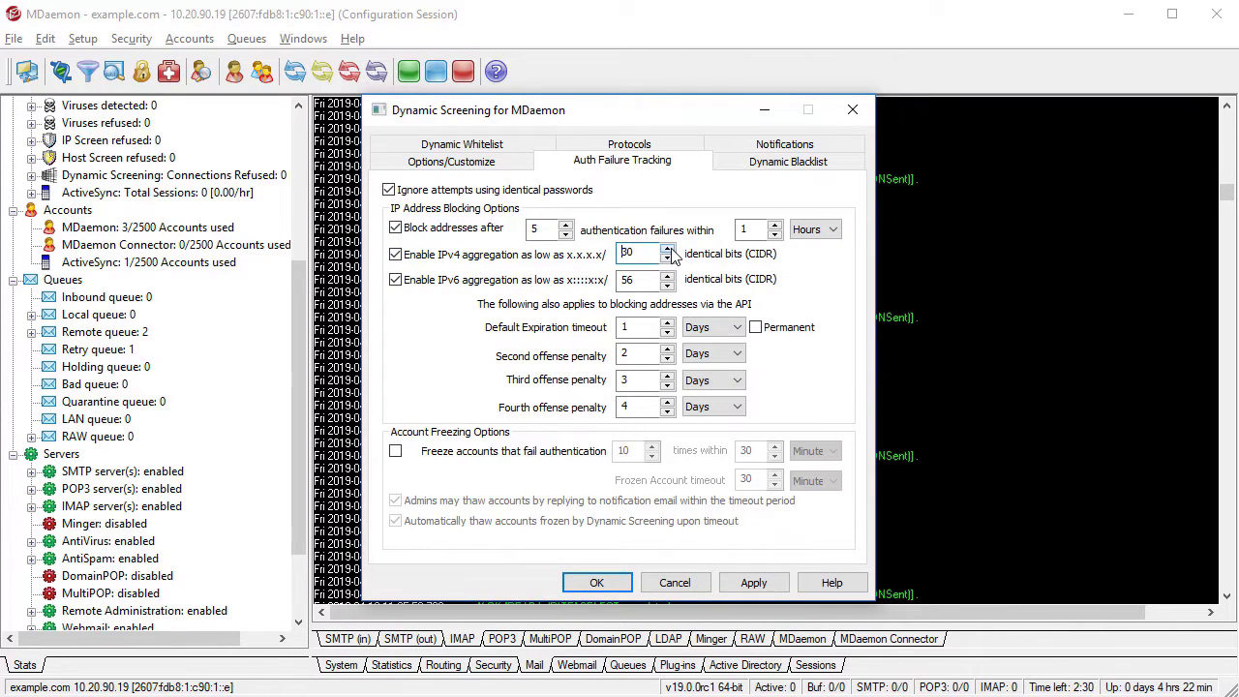
click(668, 248)
click(396, 452)
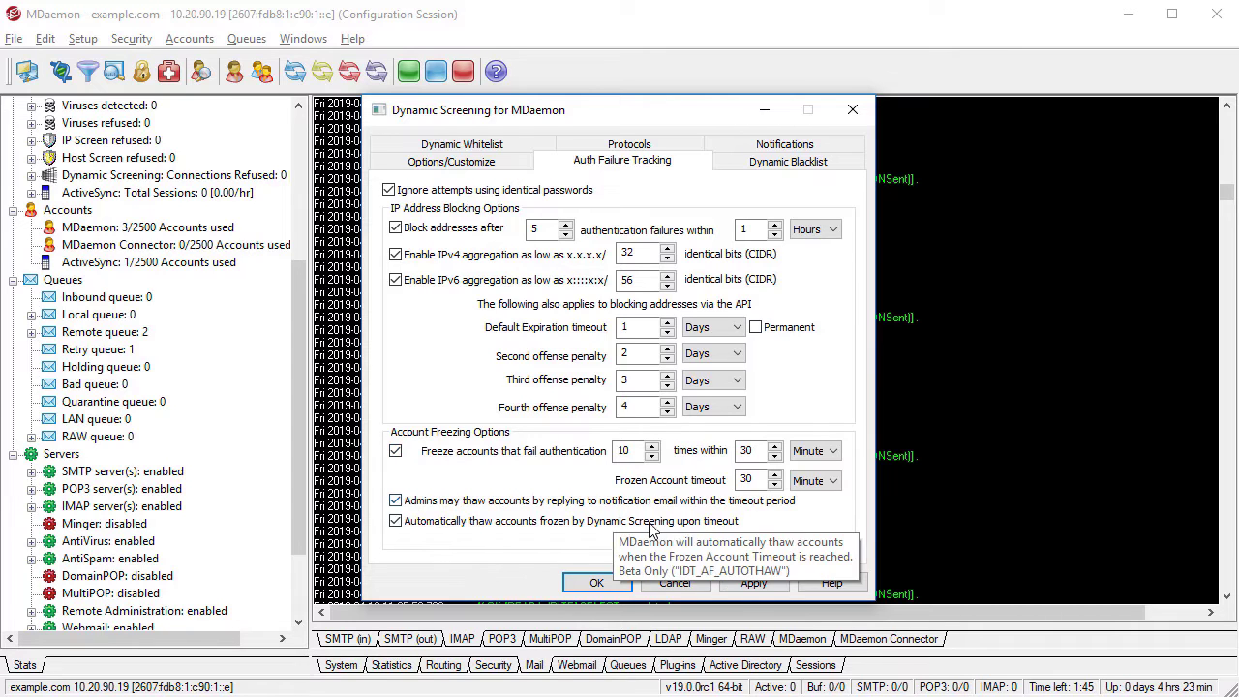
drag(756, 479, 733, 486)
text(1)
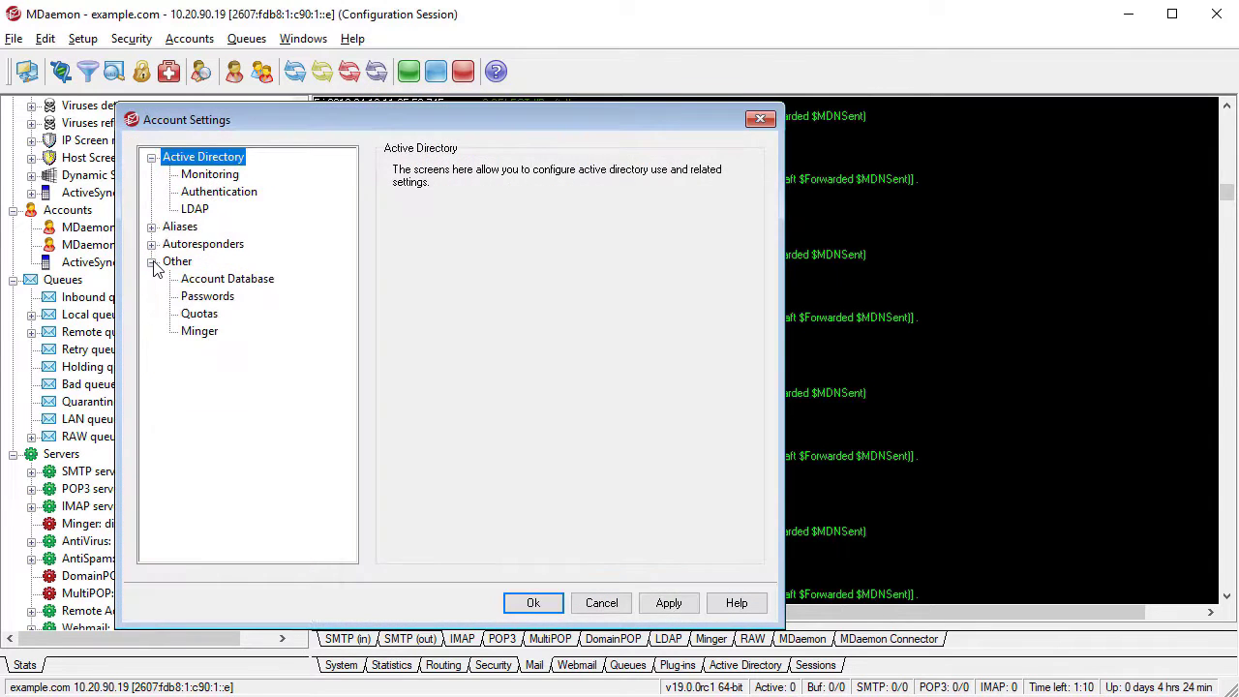
On the Passwords page, store mailbox passwords using non-reversible encryption
click(206, 300)
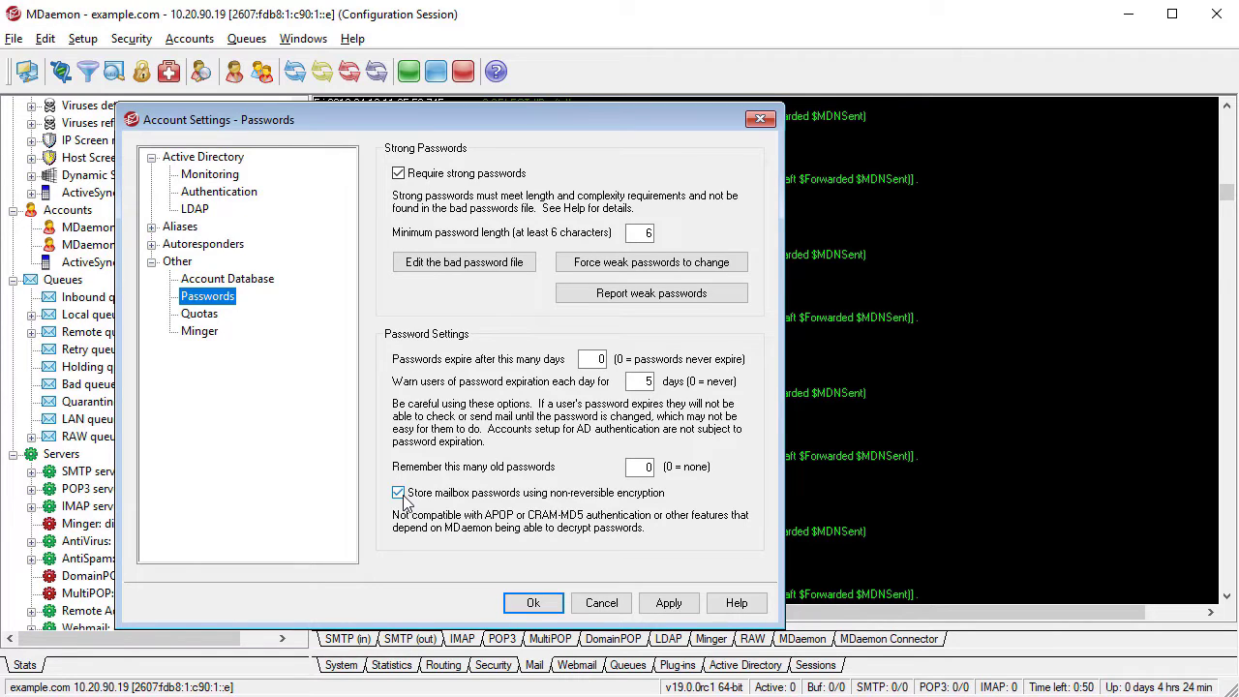
click(405, 500)
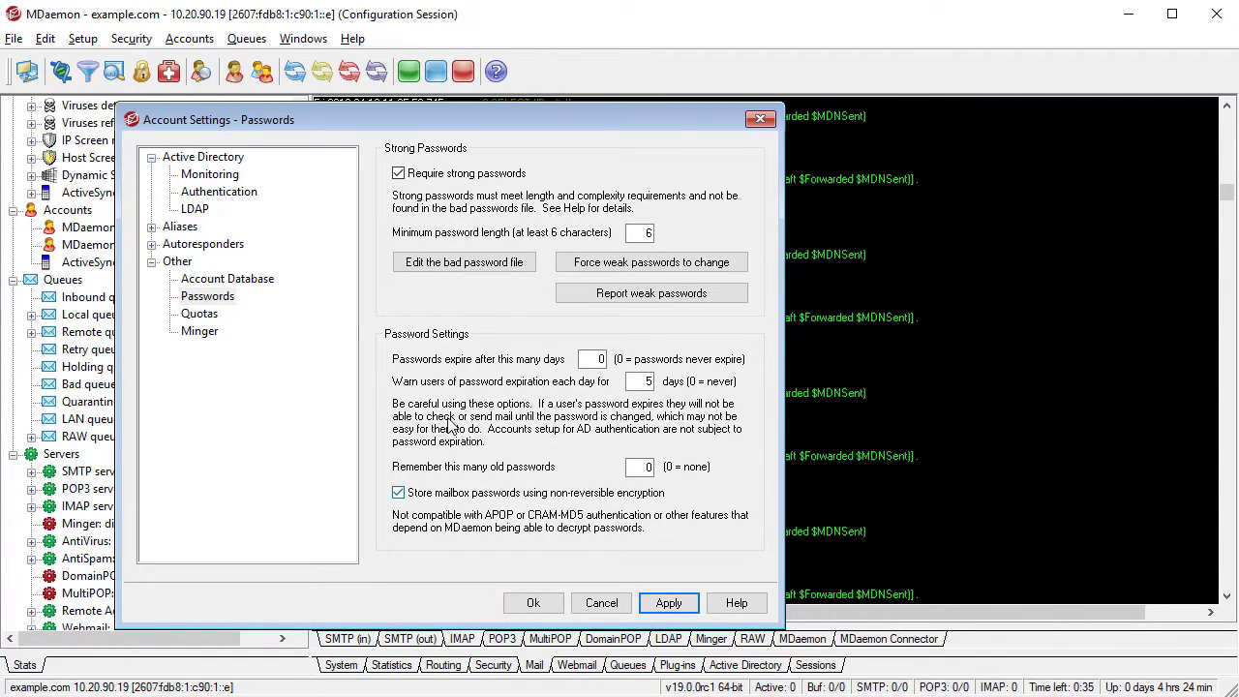
Analyze settings in the MDaemon Health Check and select all non-recommended results
click(167, 76)
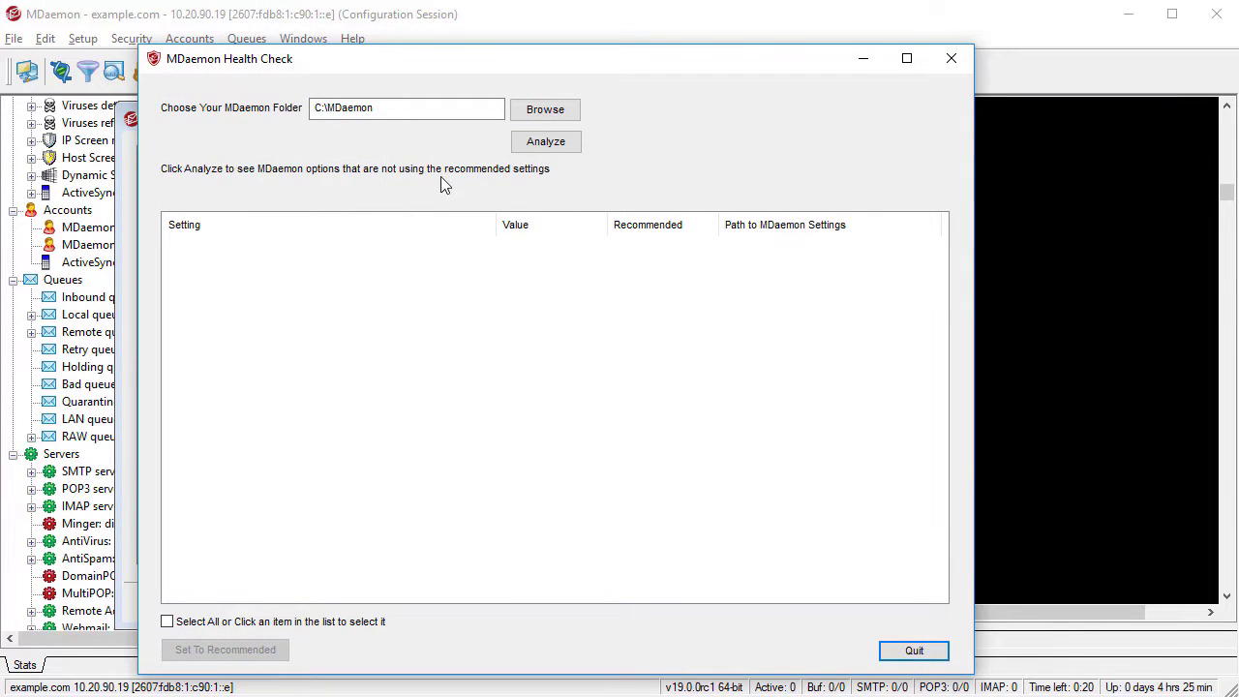
click(545, 141)
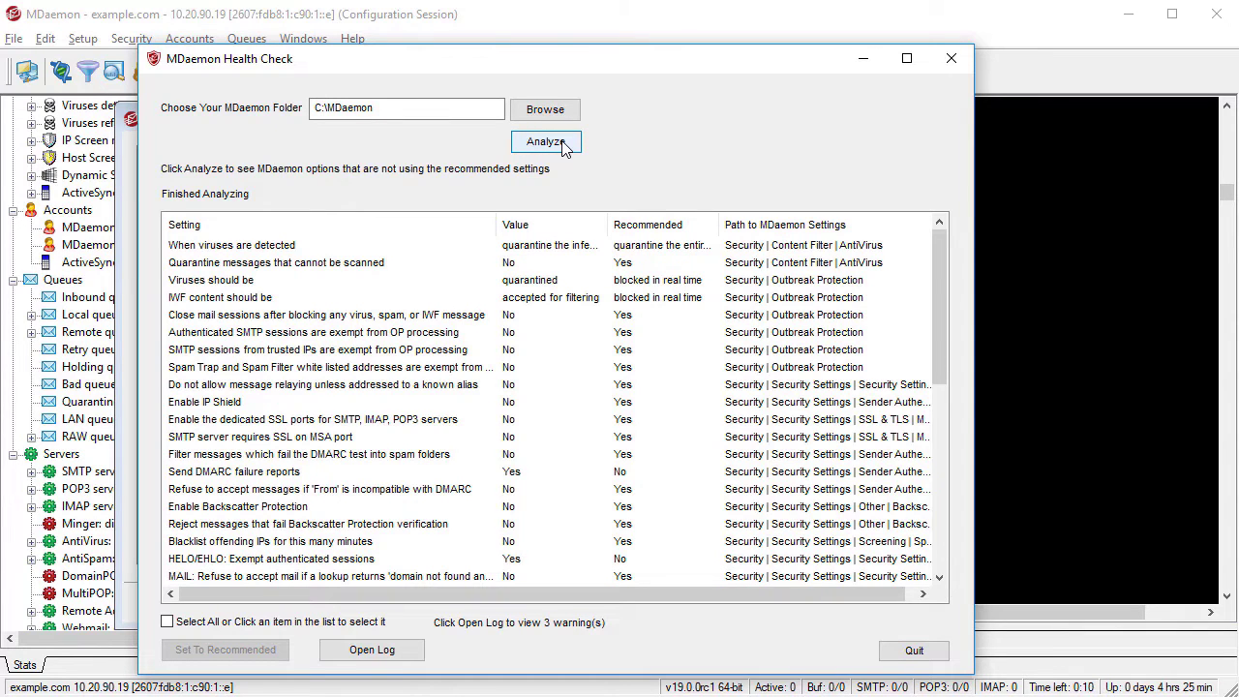
click(166, 622)
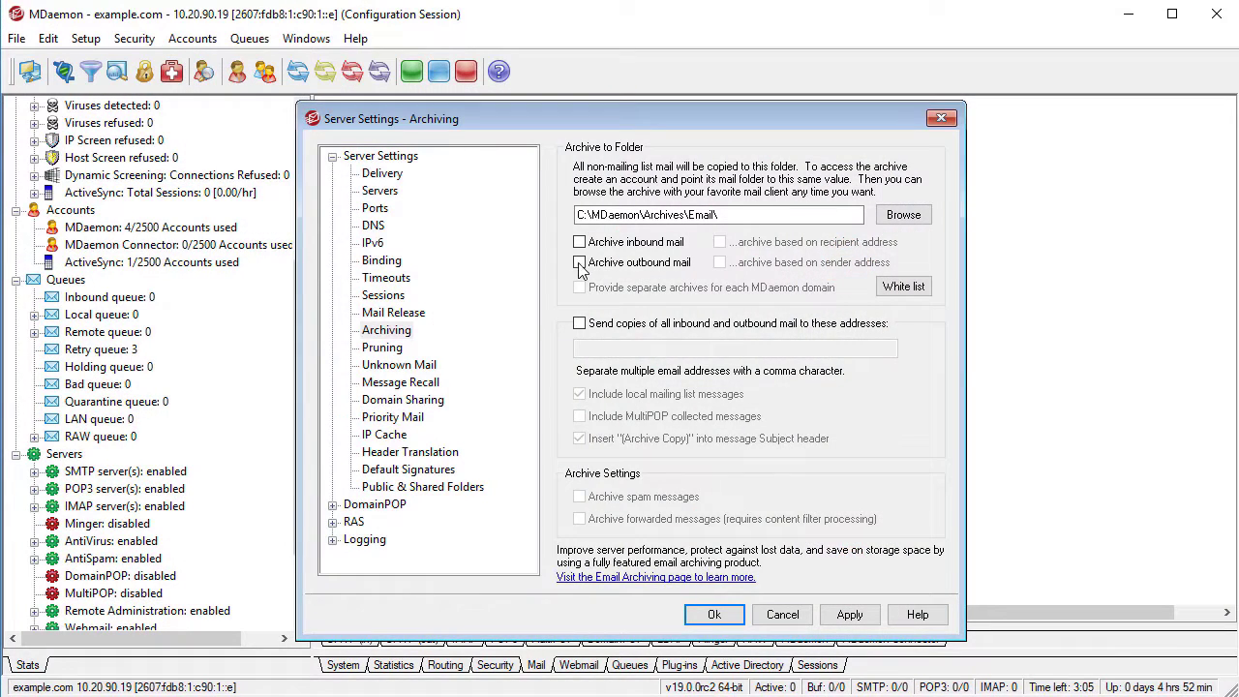
Archive inbound and outbound mail and send copies to an archive e-mail address
click(579, 243)
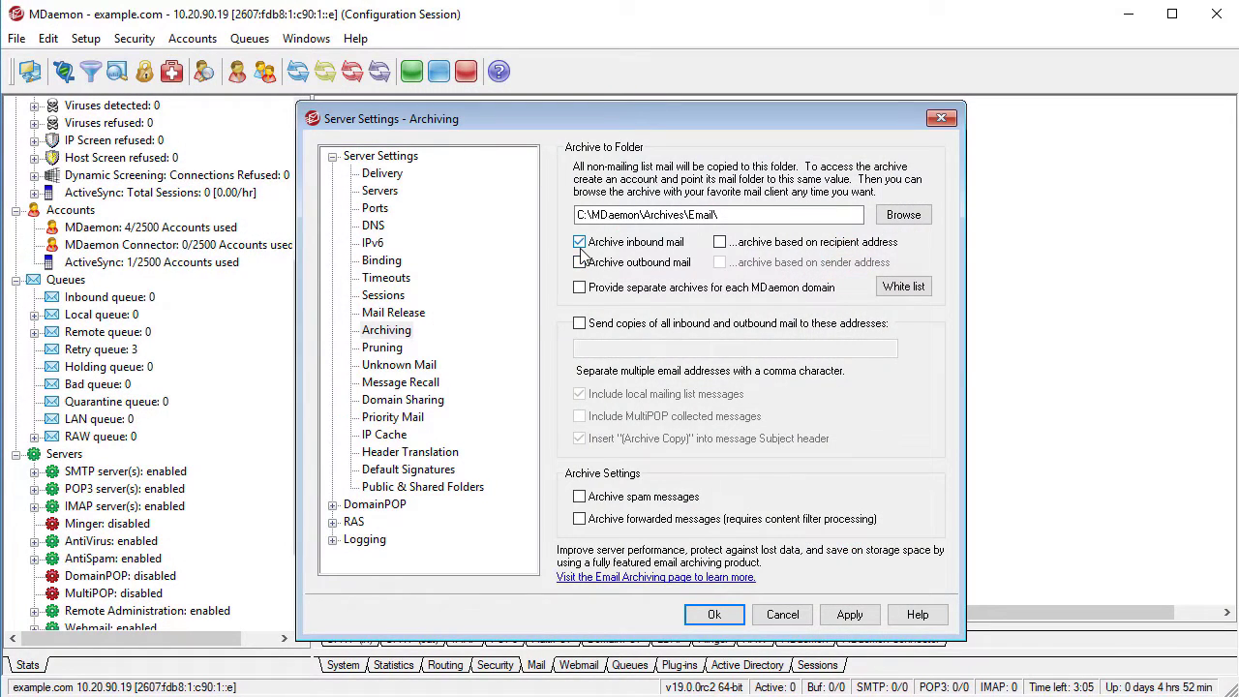
click(579, 263)
click(579, 323)
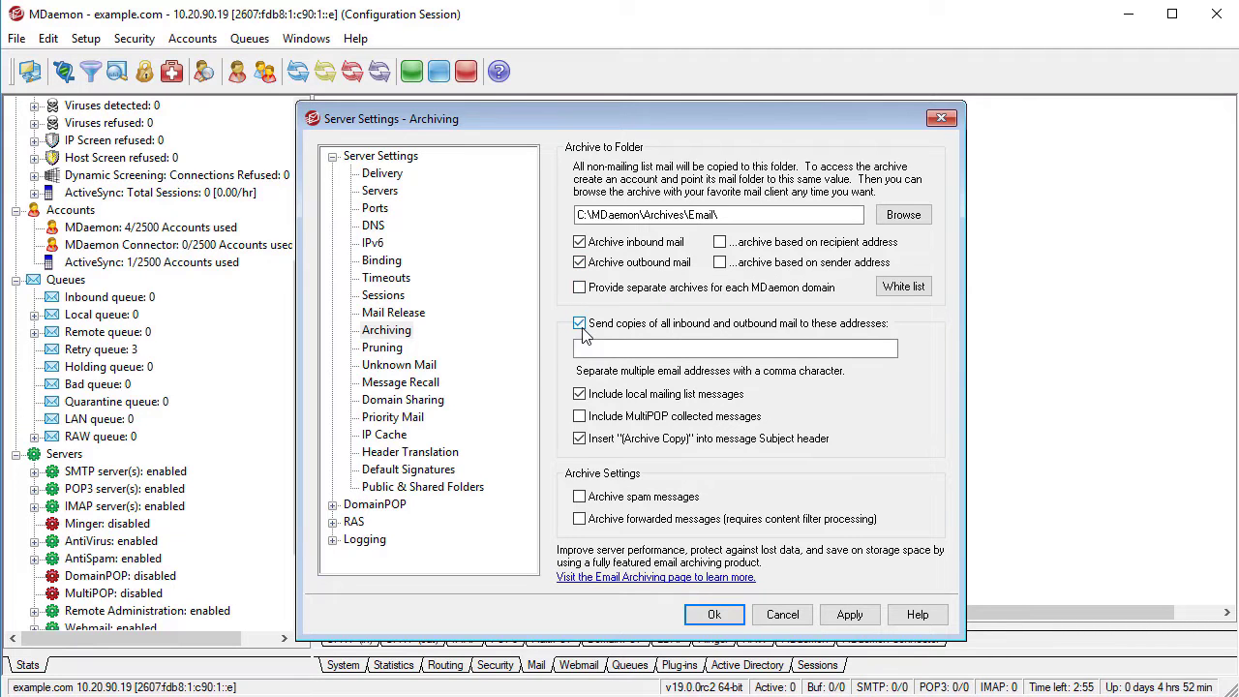
click(604, 348)
text(archive@example.com)
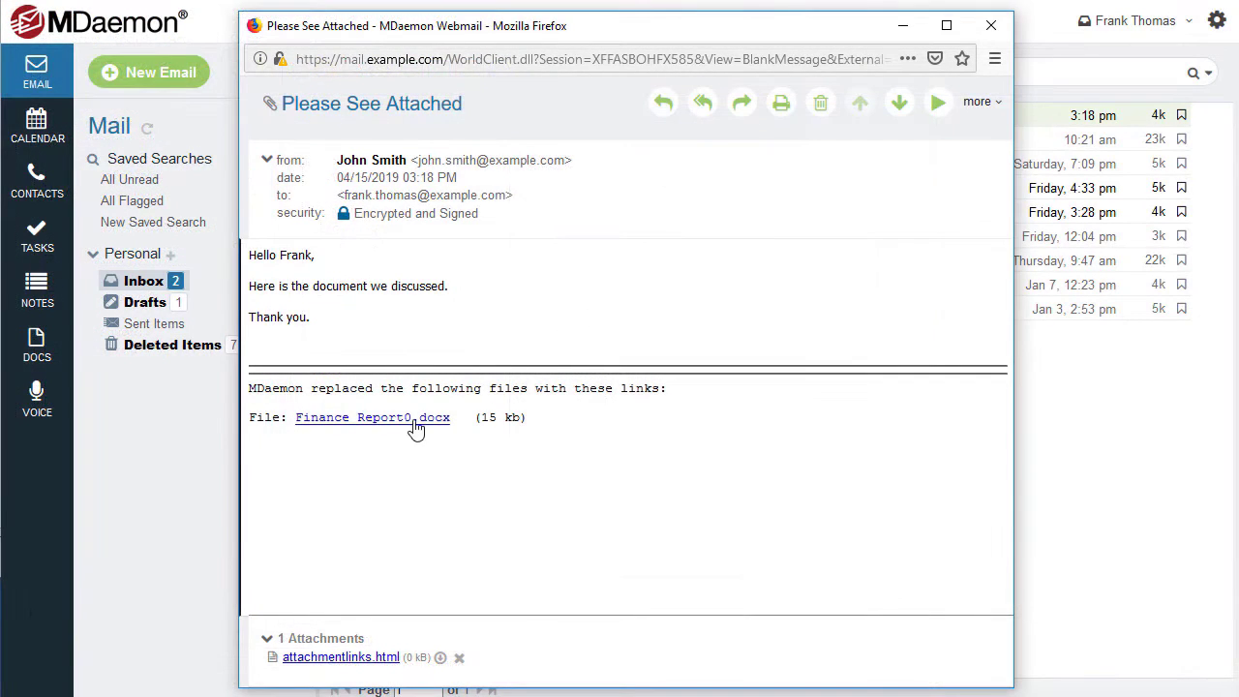
Open the linked Finance_Report0.docx attachment from the Please See Attached message
click(410, 418)
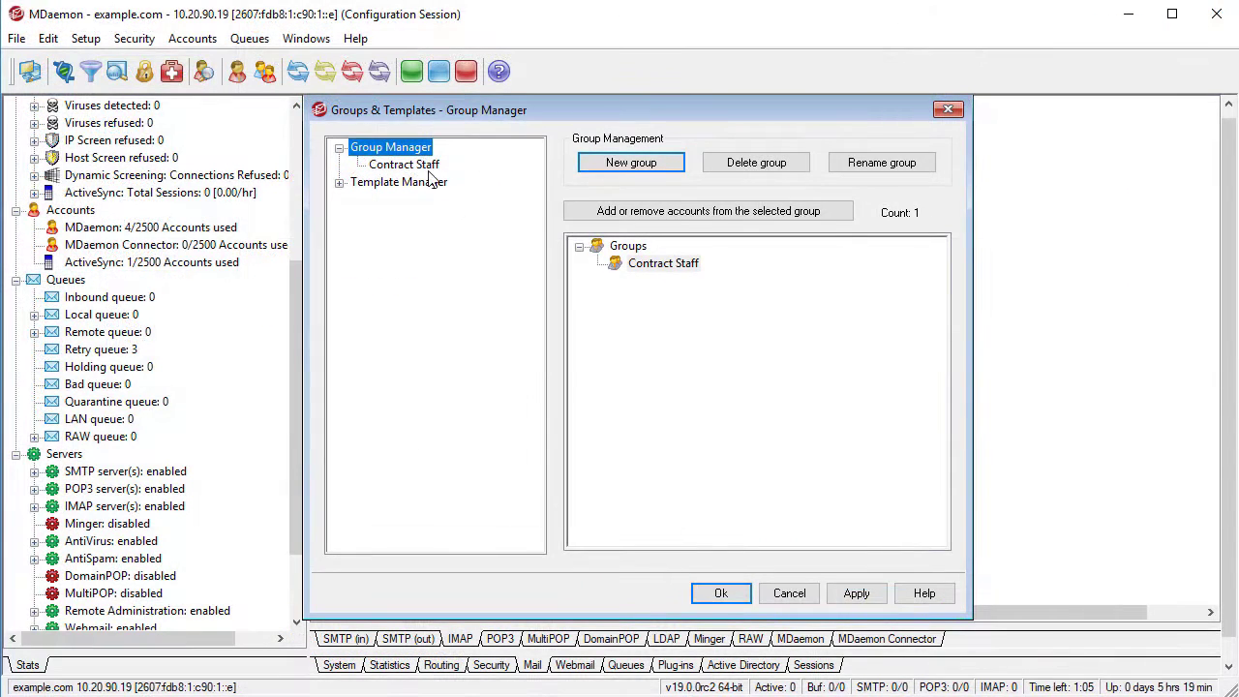
Turn on Do Not Disturb for Contract Staff and set the schedule start hour to 09
click(426, 169)
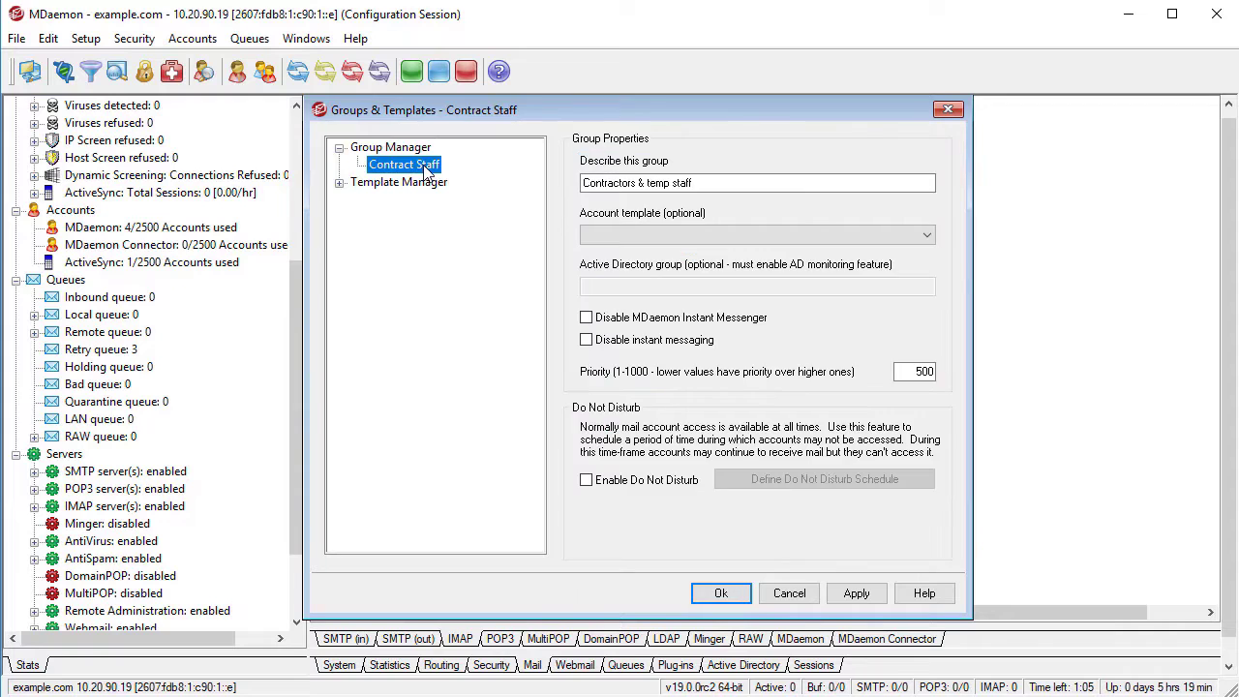
click(585, 479)
click(774, 479)
click(692, 267)
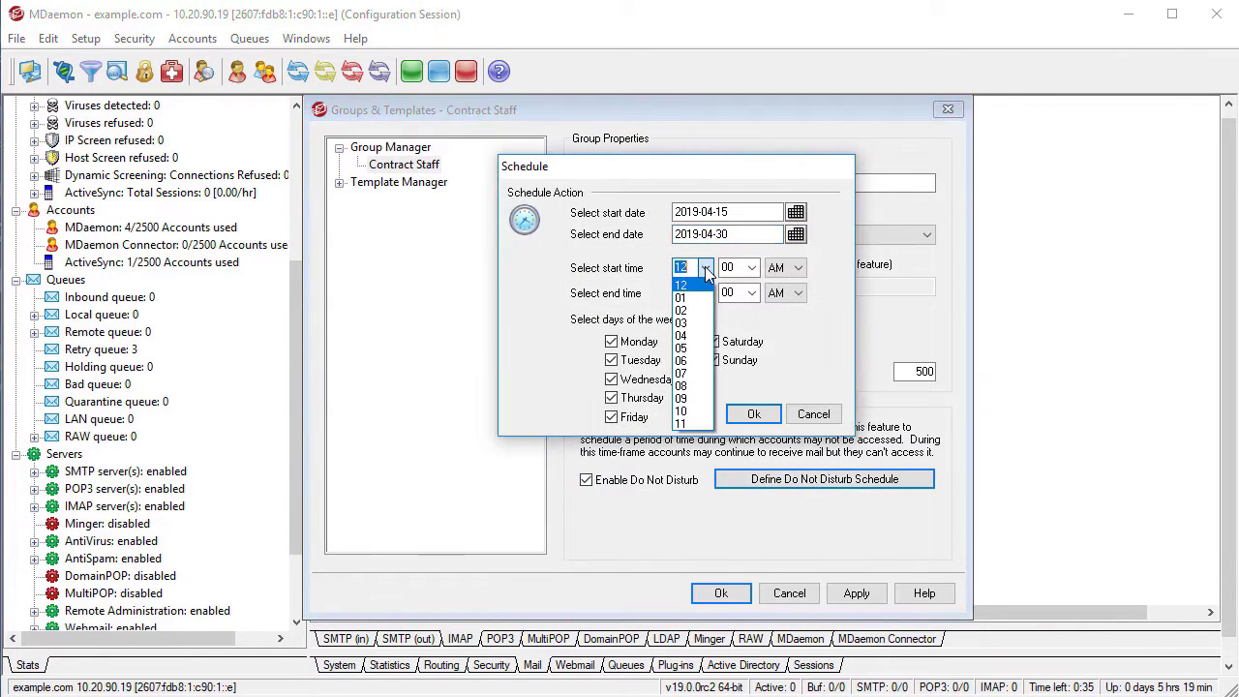
click(680, 398)
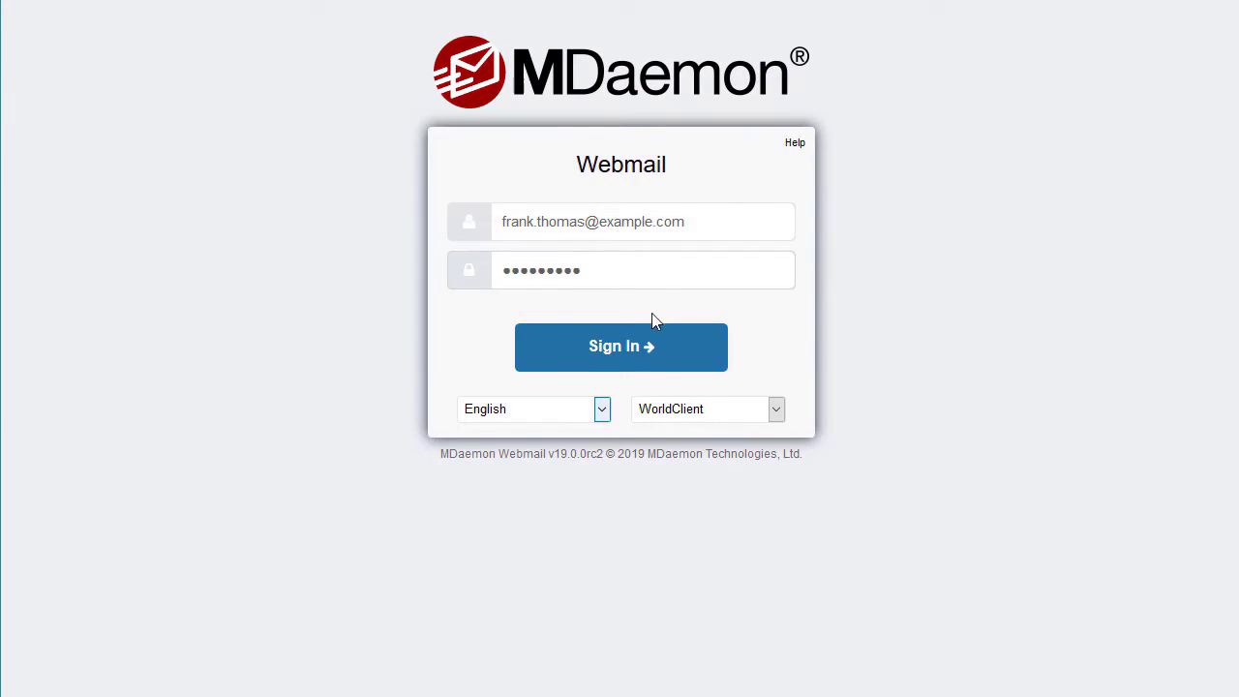
Sign in to Webmail and view the Calendar, Contacts, Tasks, Notes and Documents
click(628, 360)
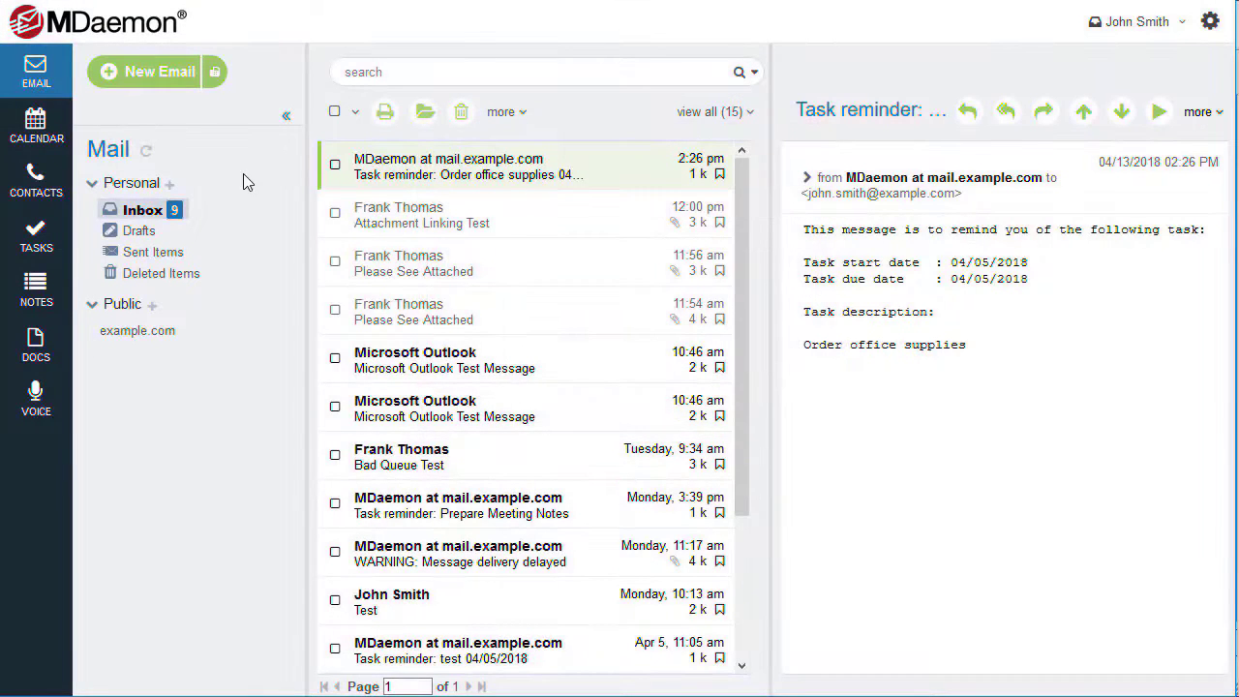
click(49, 131)
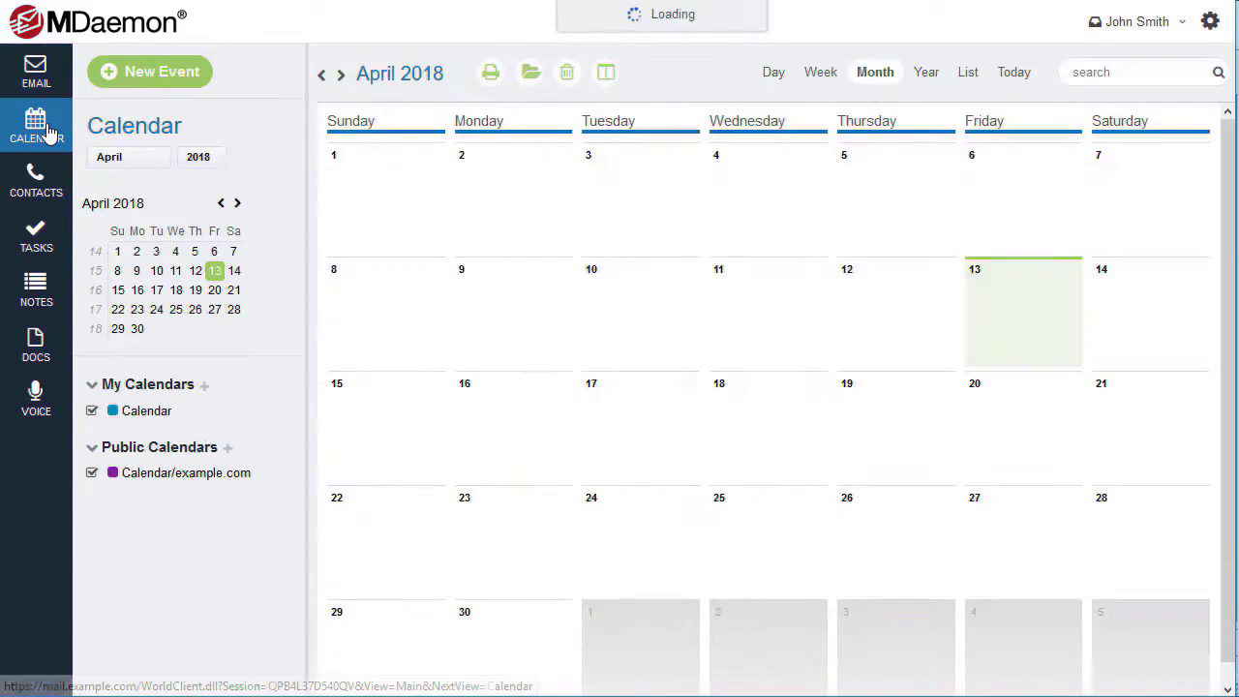
click(40, 182)
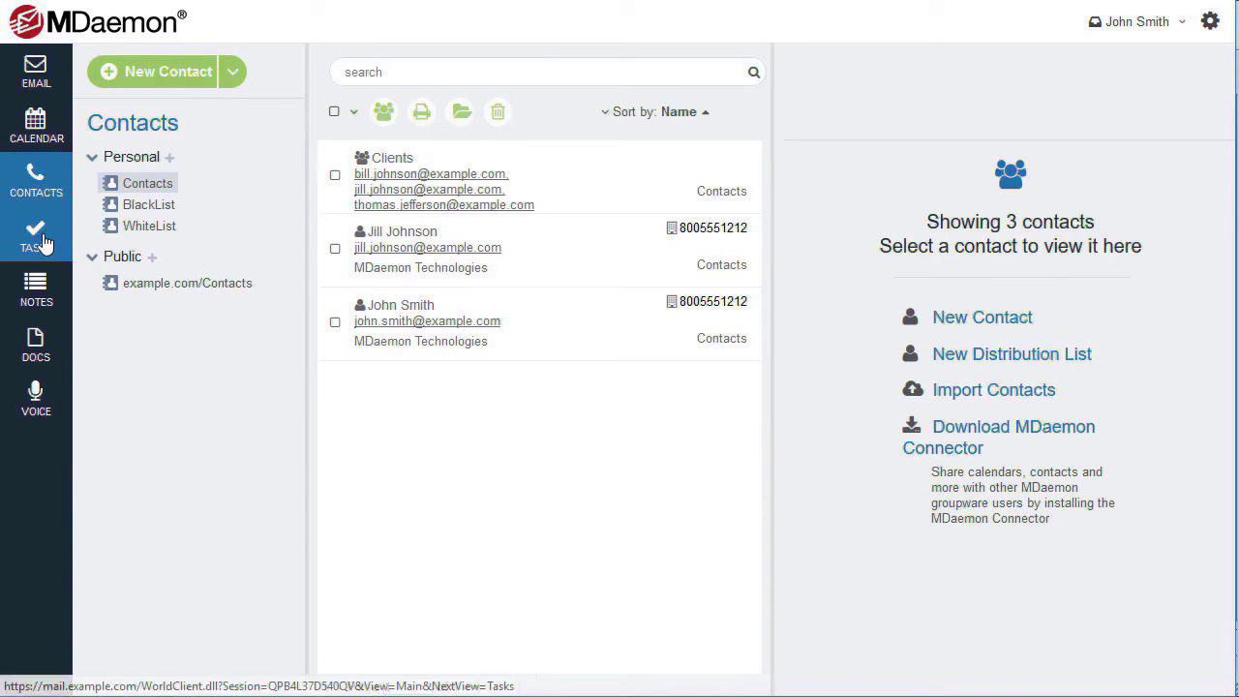
click(44, 242)
click(42, 290)
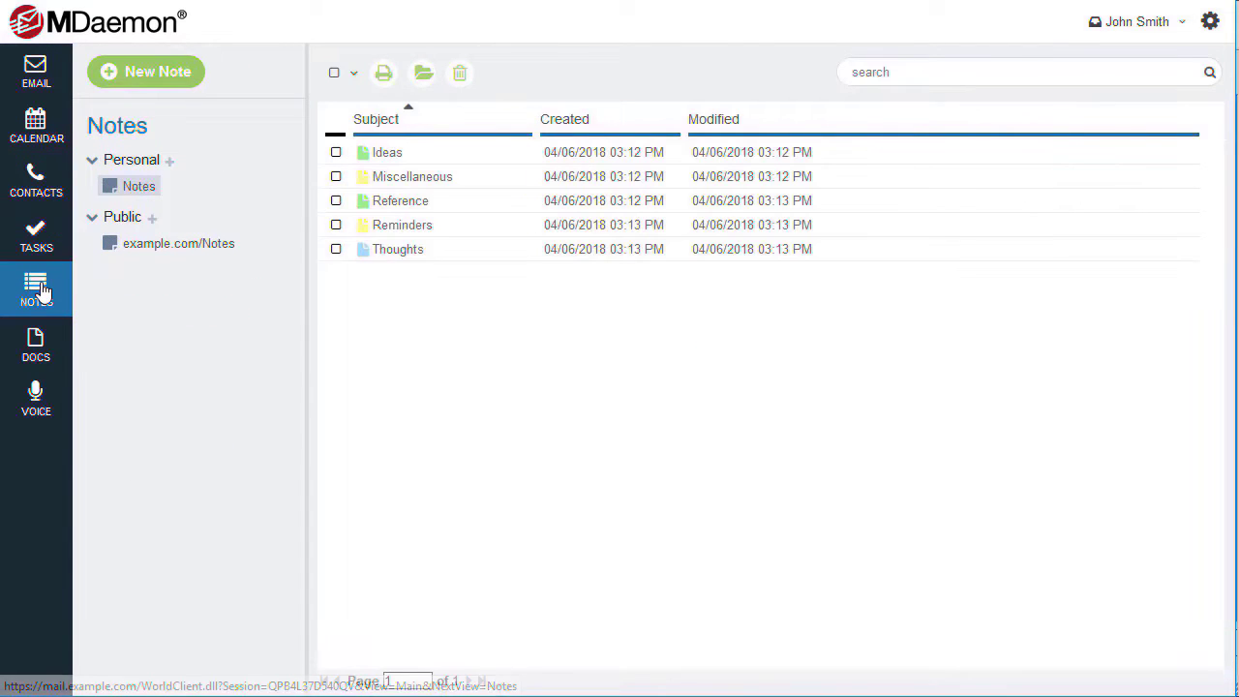
click(43, 346)
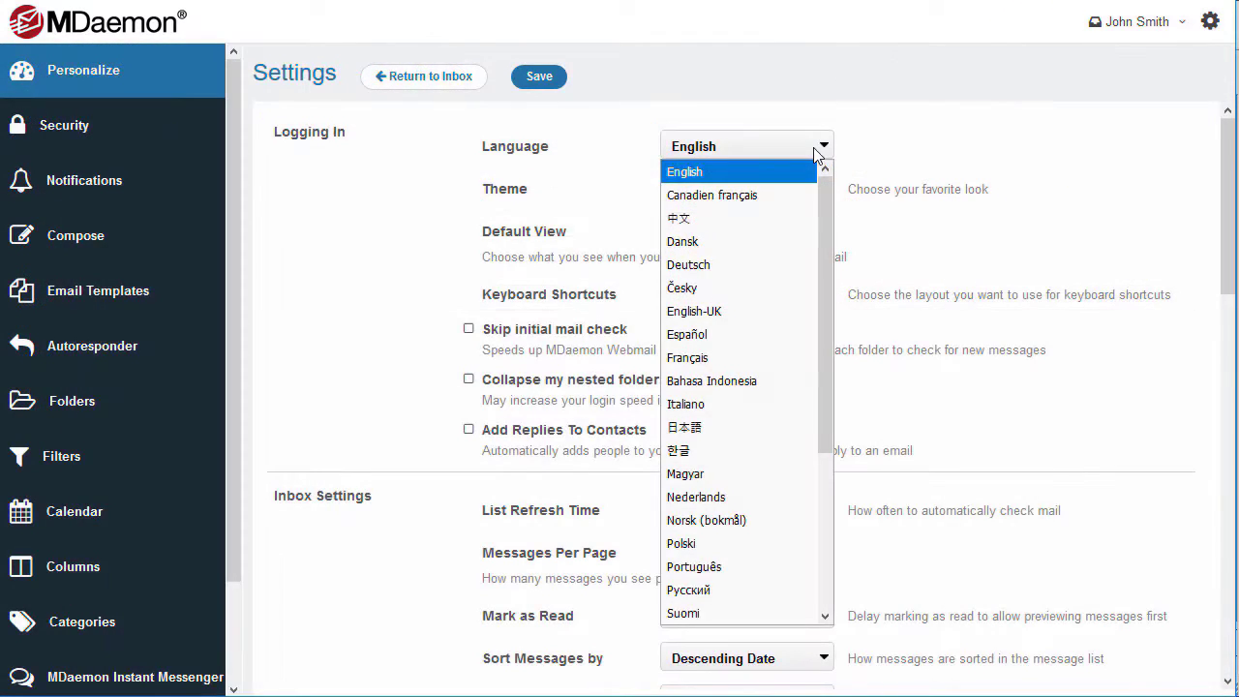
Keep English as the language and switch the Webmail theme to LookOut
click(816, 154)
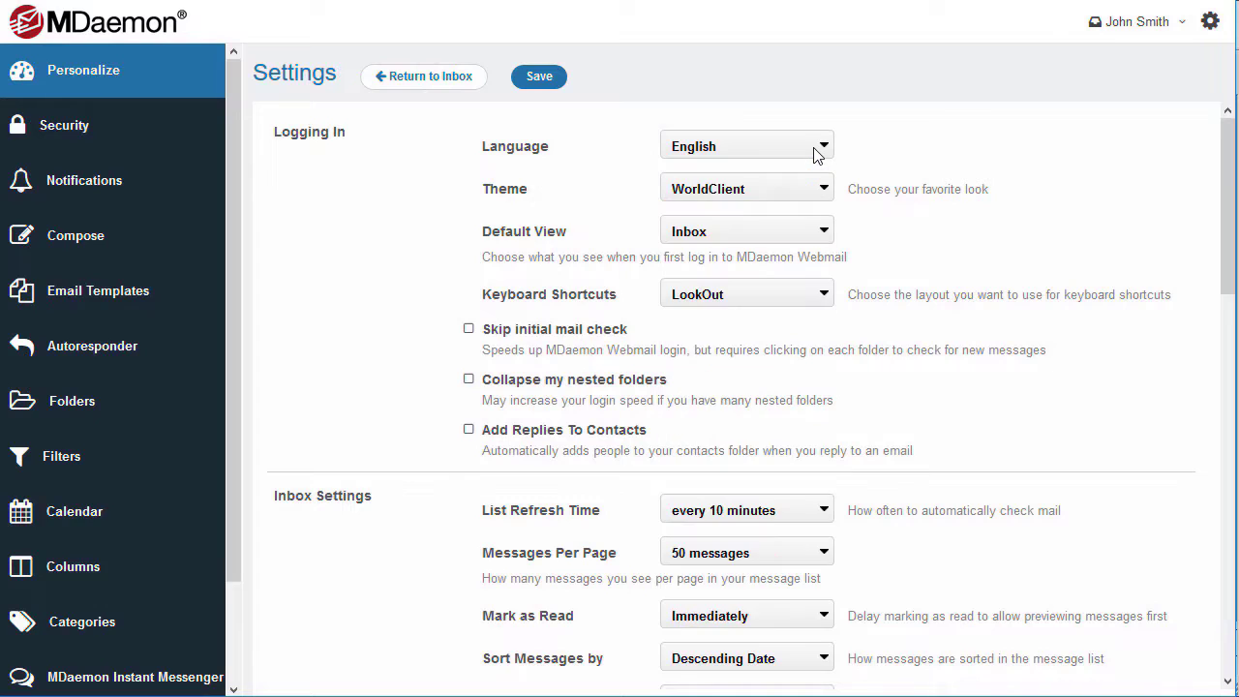
click(781, 193)
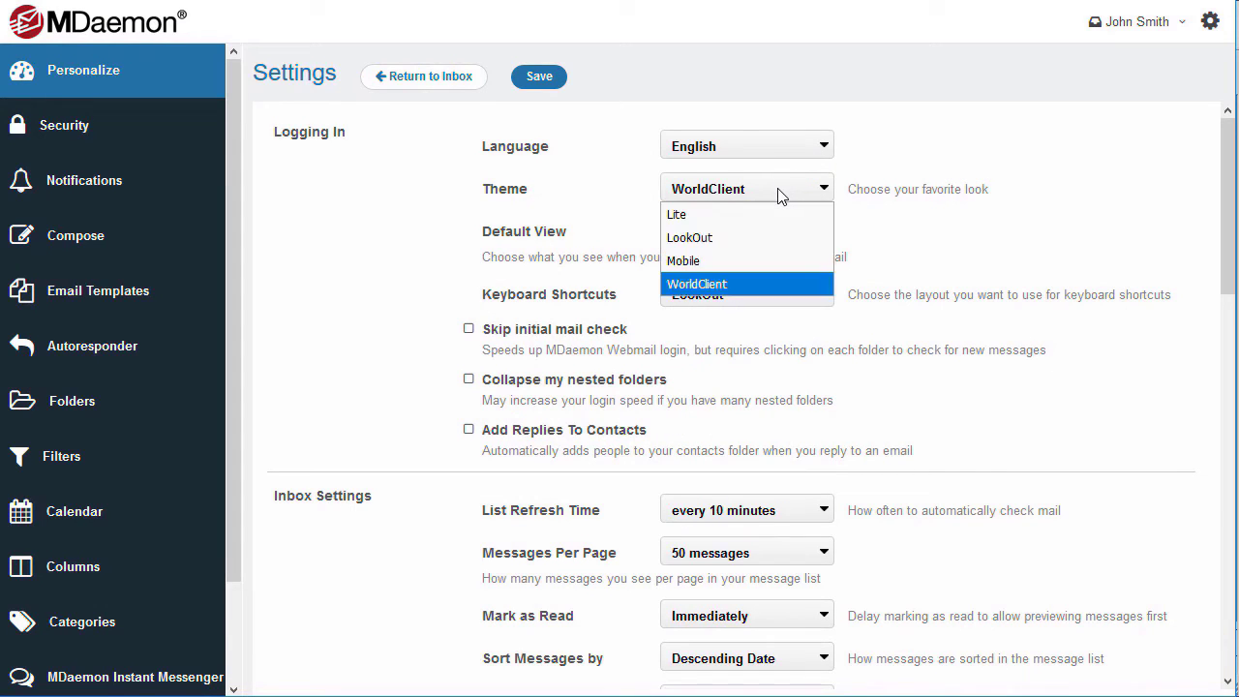
click(738, 240)
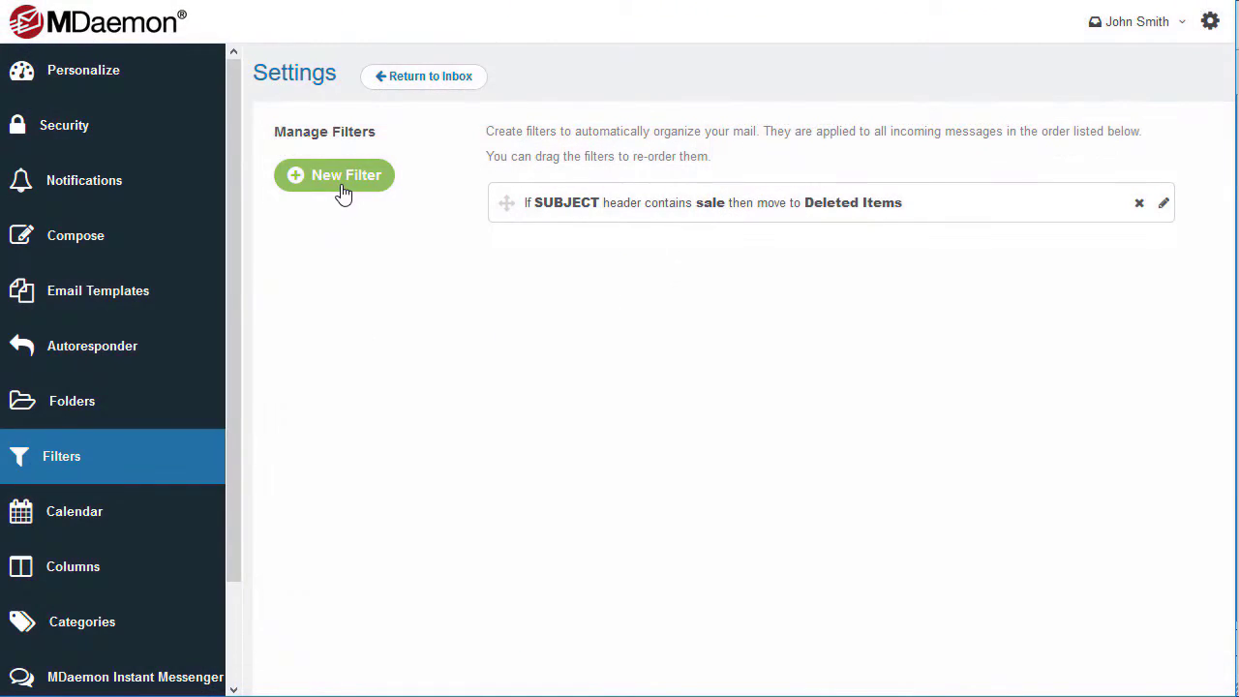
Create a filter forwarding 'For Review' messages over 1000 KB to the management address
click(345, 194)
click(587, 172)
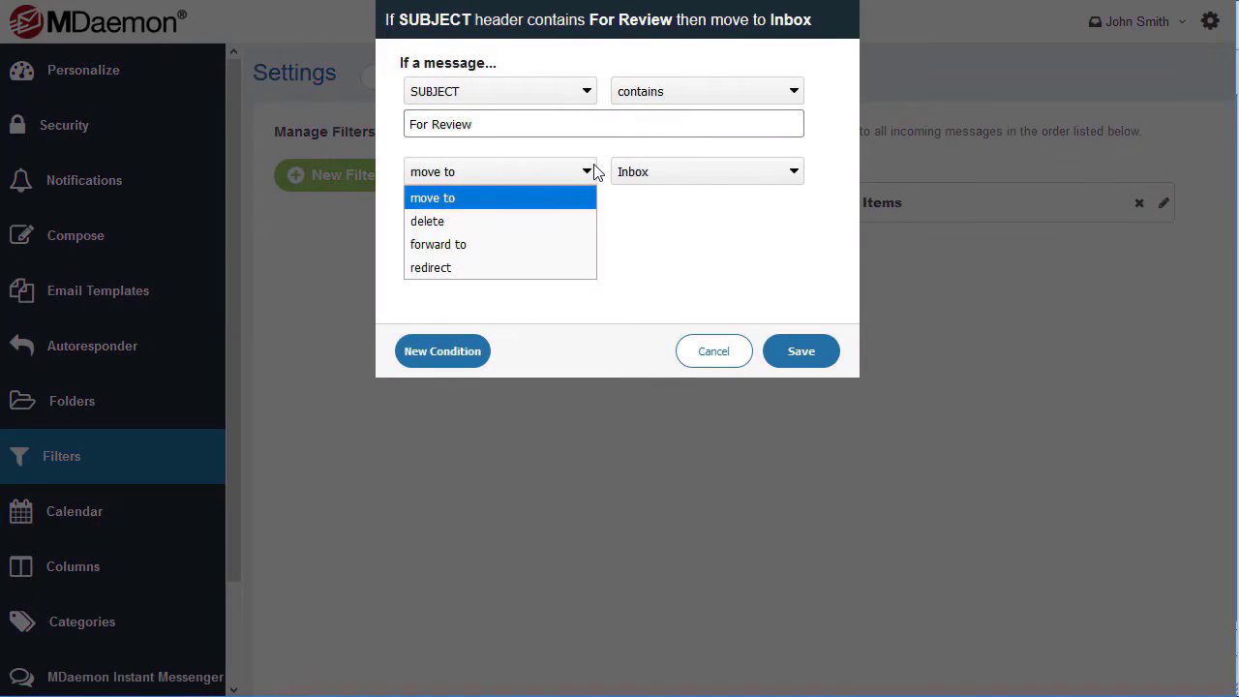
click(489, 254)
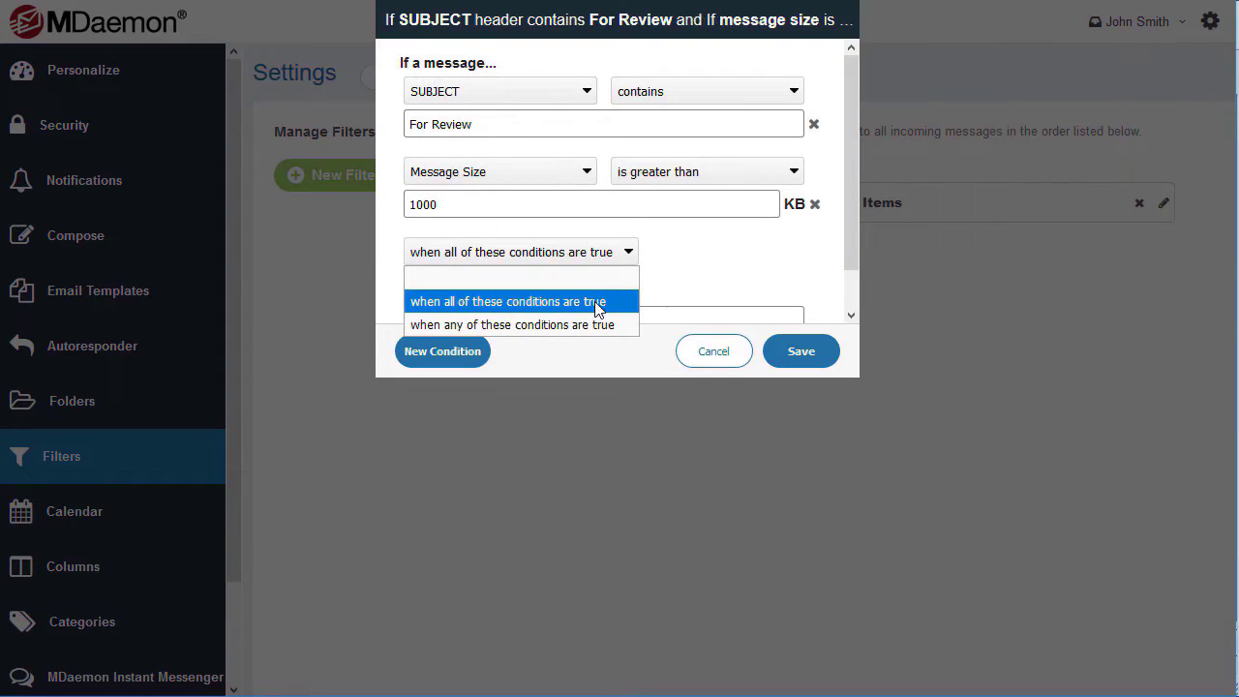
click(596, 306)
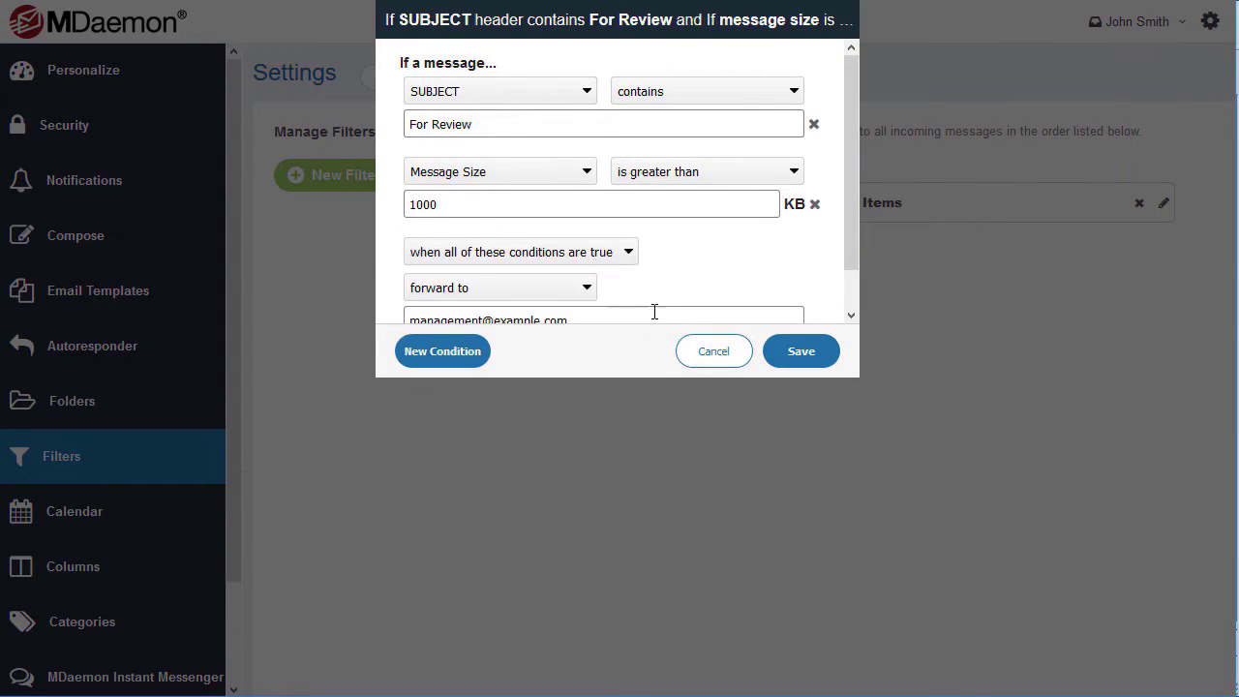
click(801, 351)
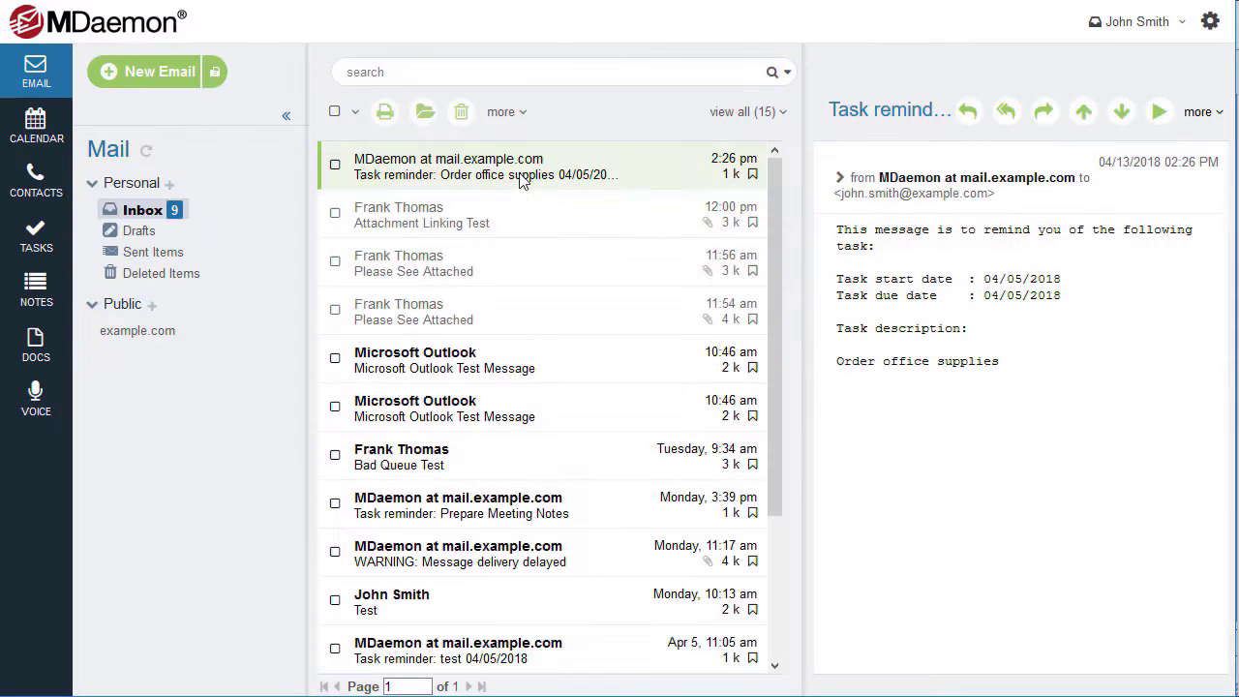
Snooze the Order office supplies reminder for one hour, then switch the list to view snoozed
right_click(504, 166)
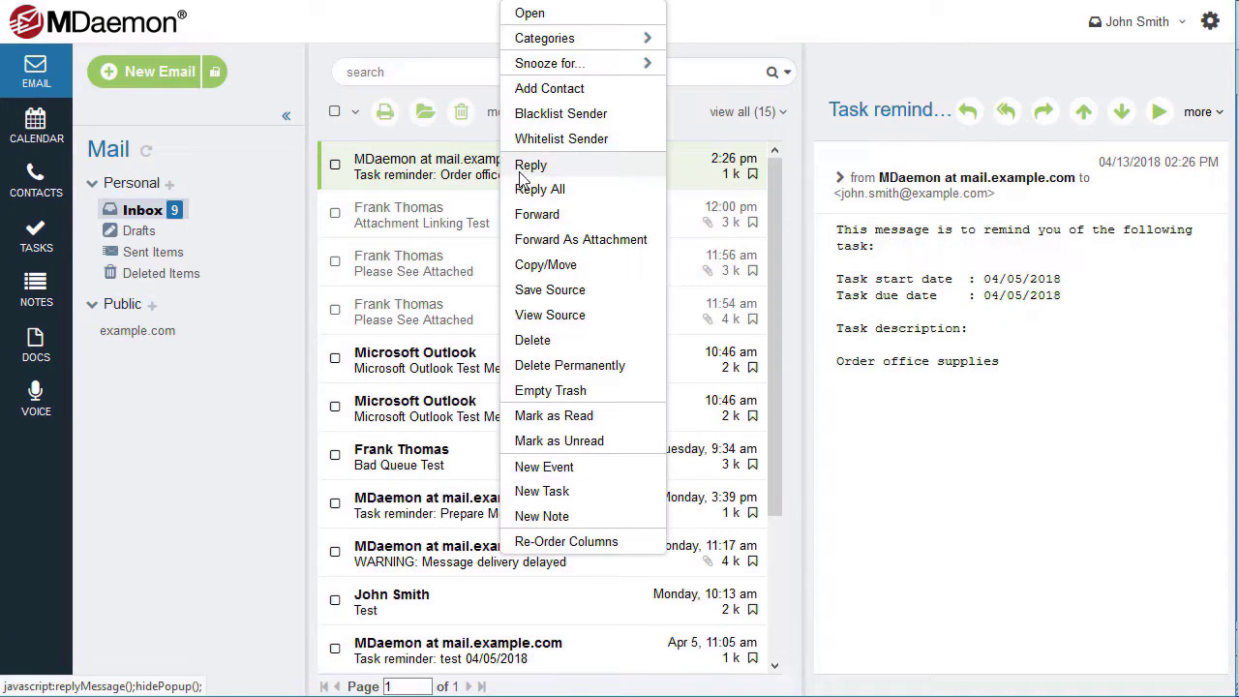
click(609, 77)
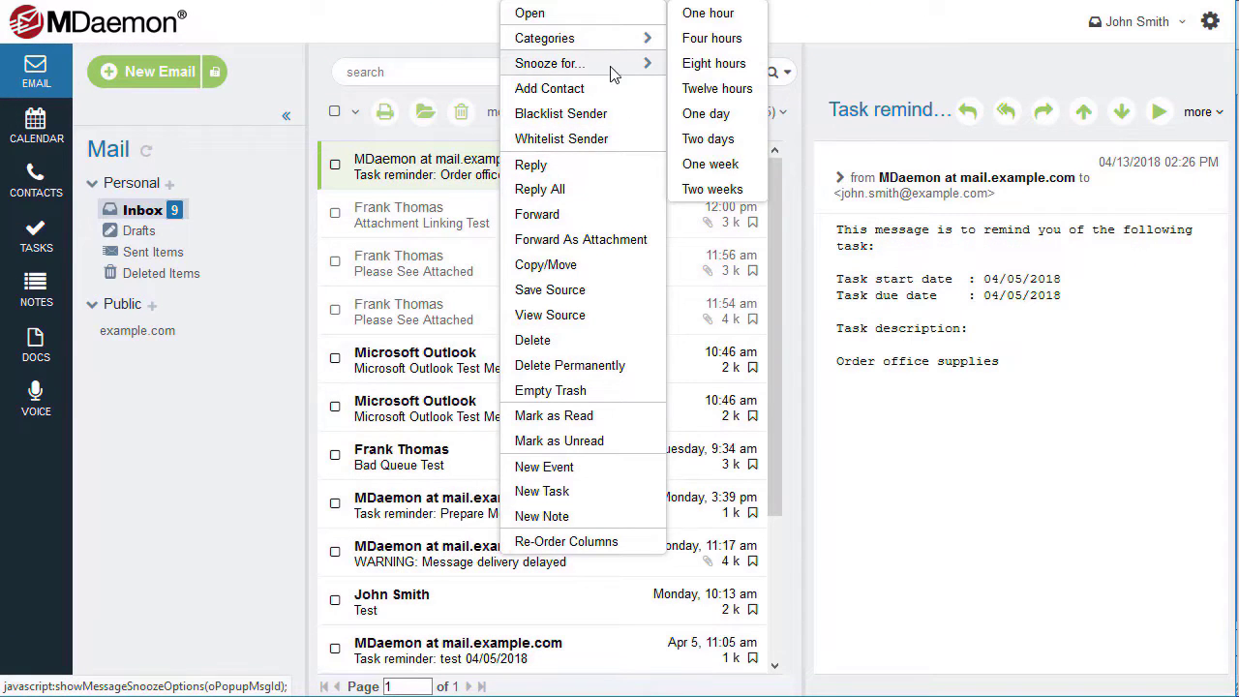
click(731, 20)
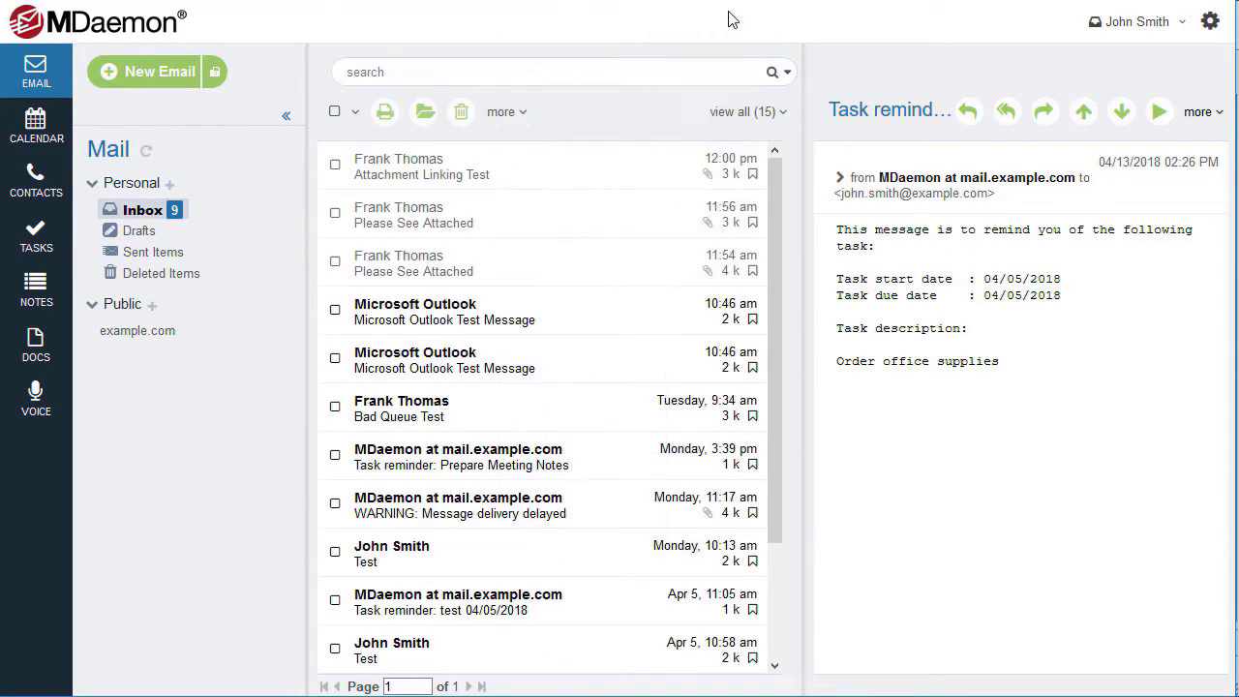
click(750, 112)
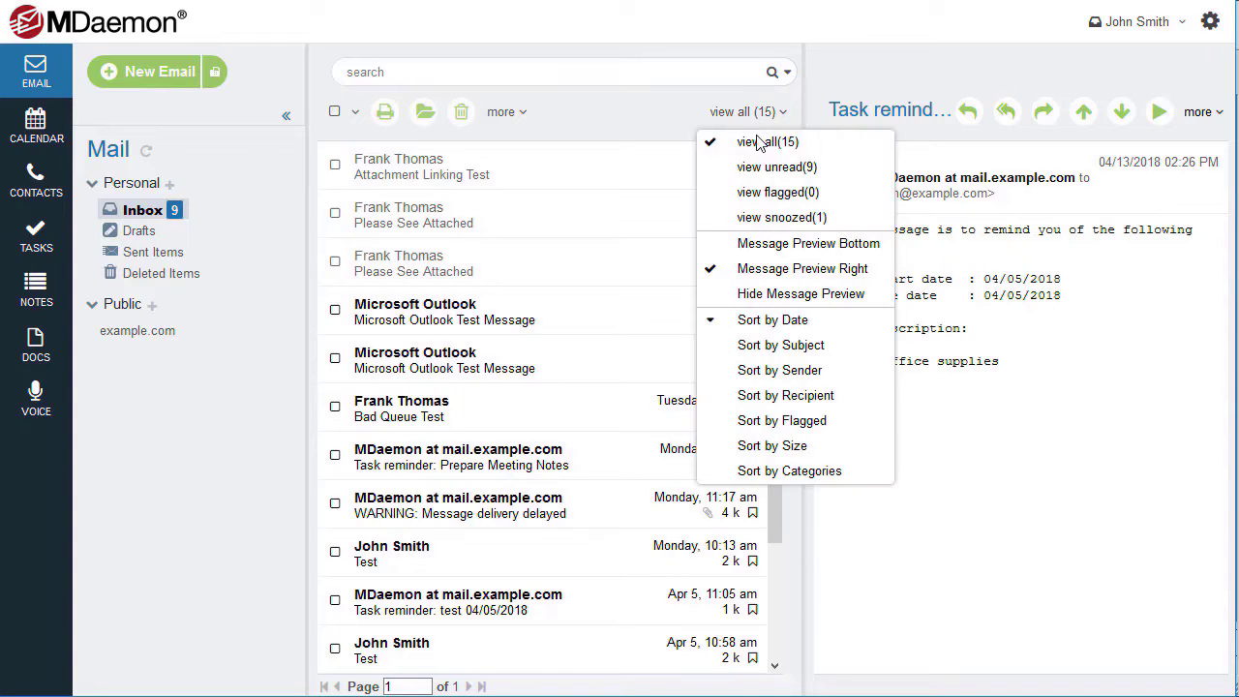
click(767, 218)
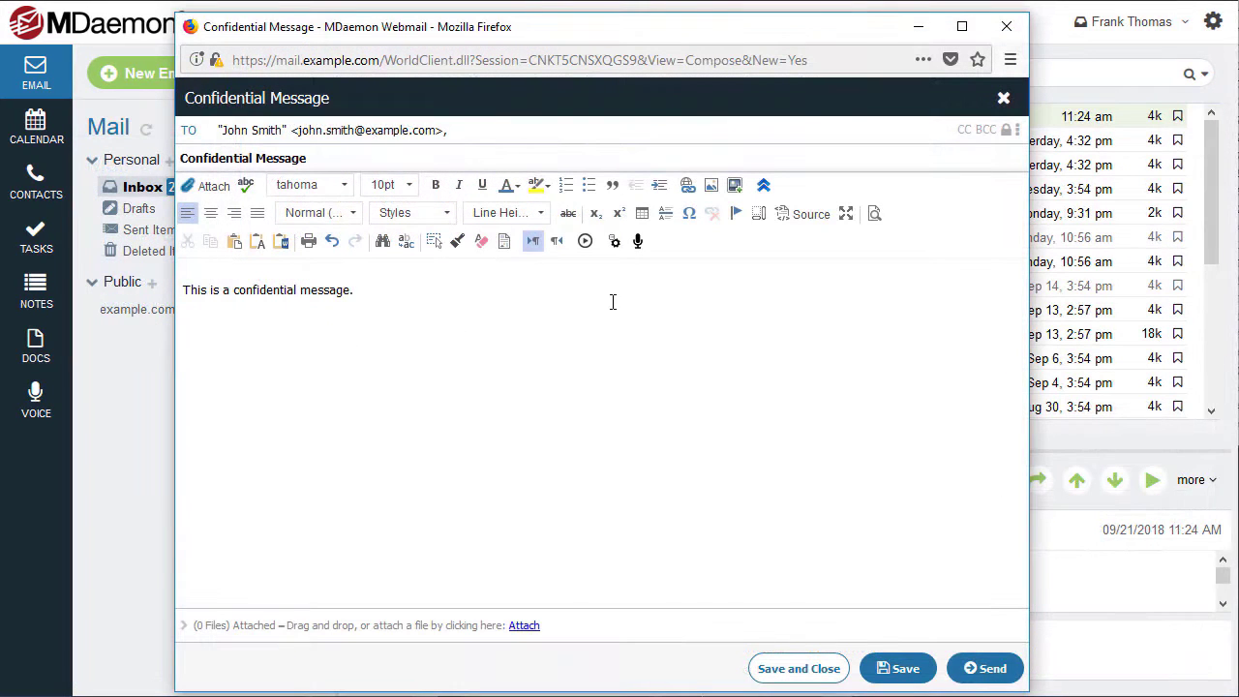
Set PGP to encrypt the message if possible and save its attachment to Dropbox
click(1006, 129)
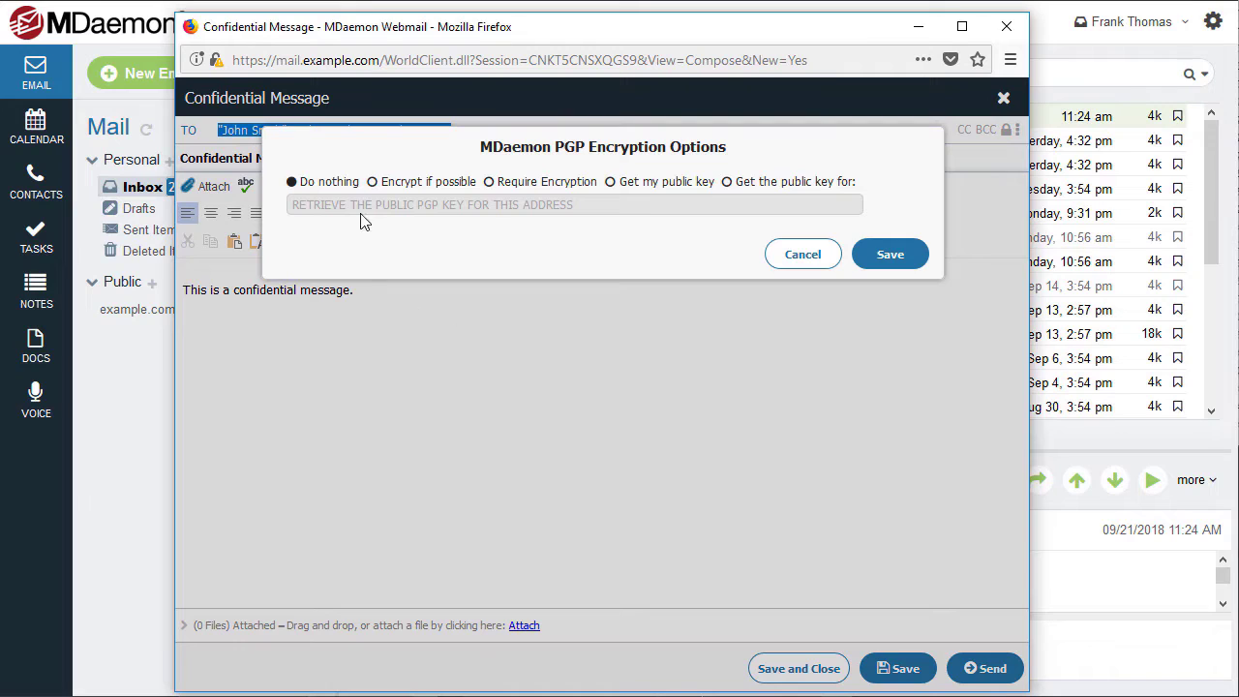
click(373, 182)
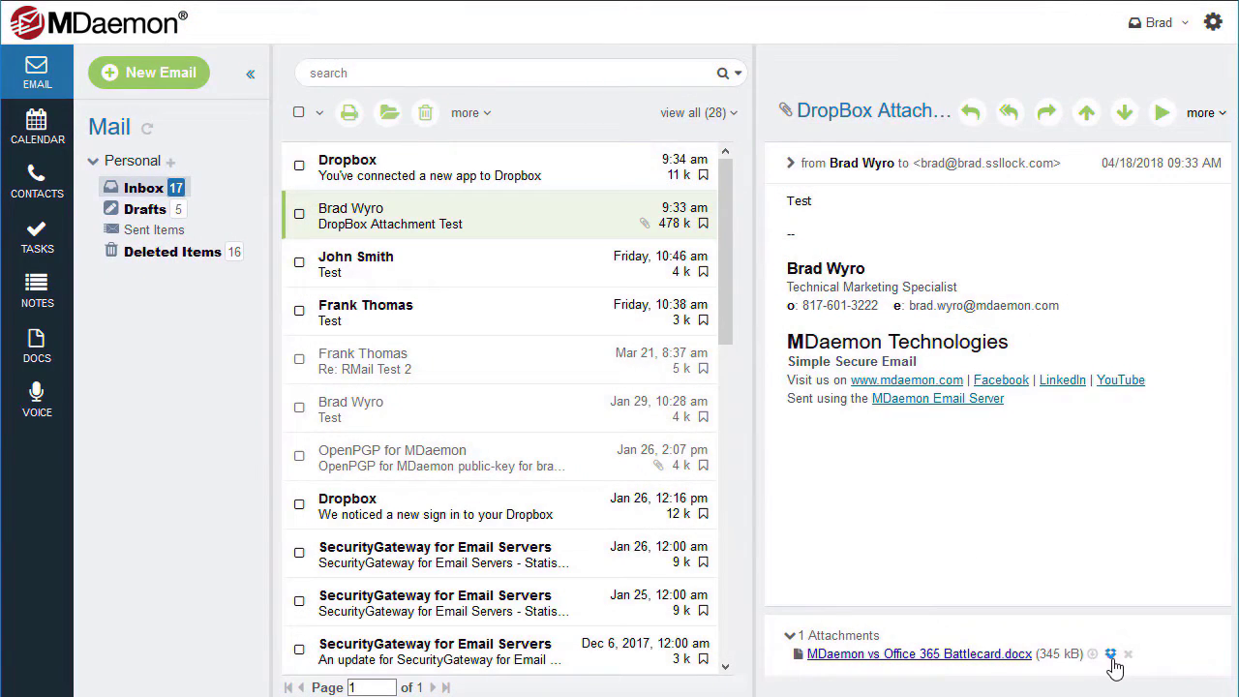
click(1111, 655)
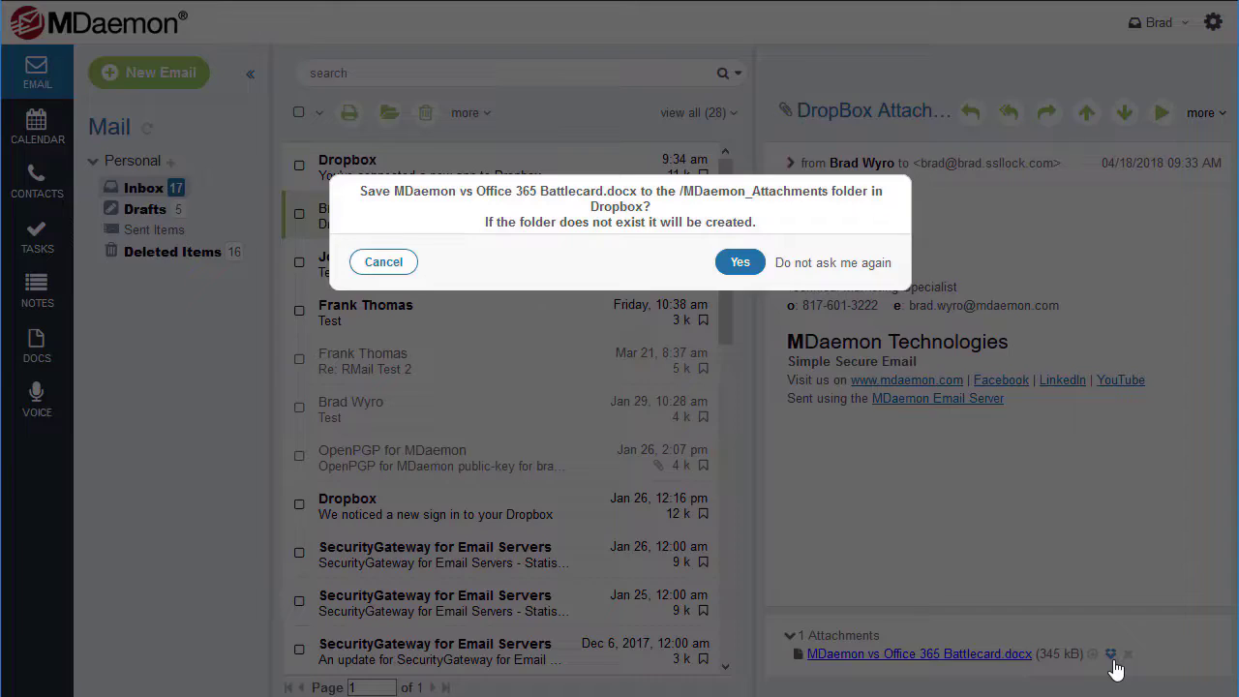
click(732, 269)
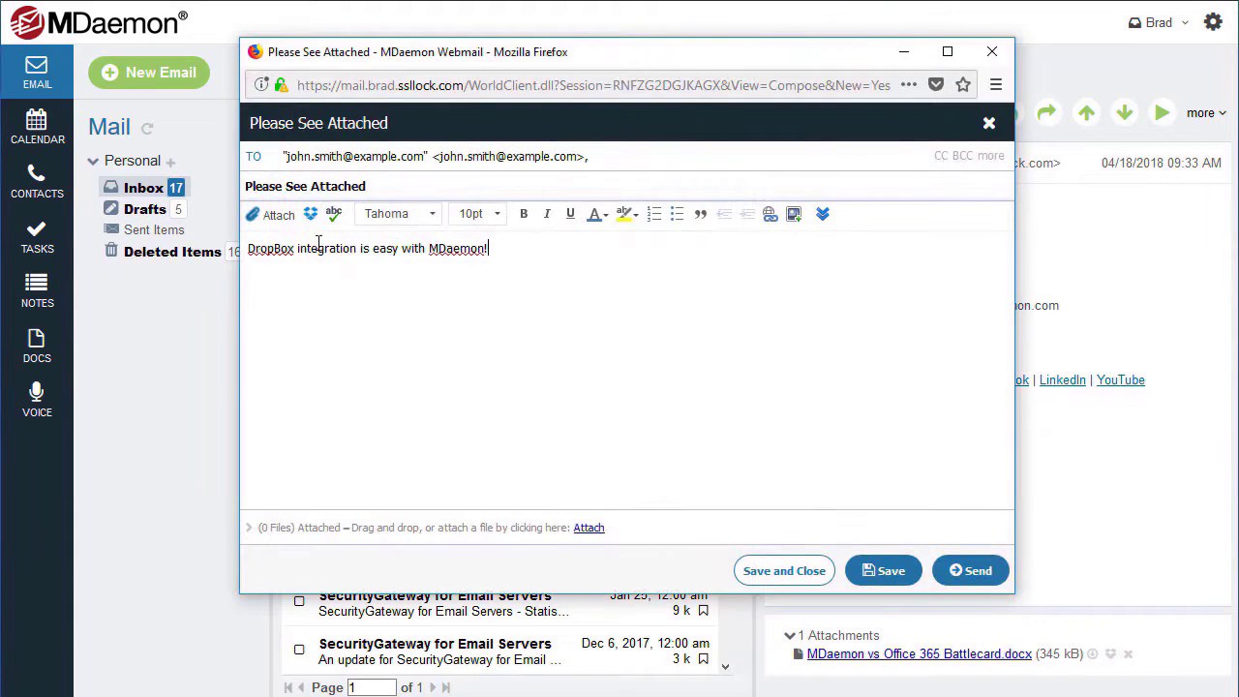
Insert a Dropbox link to Accounts.csv, send the For Review message, and recall it
click(309, 214)
click(538, 421)
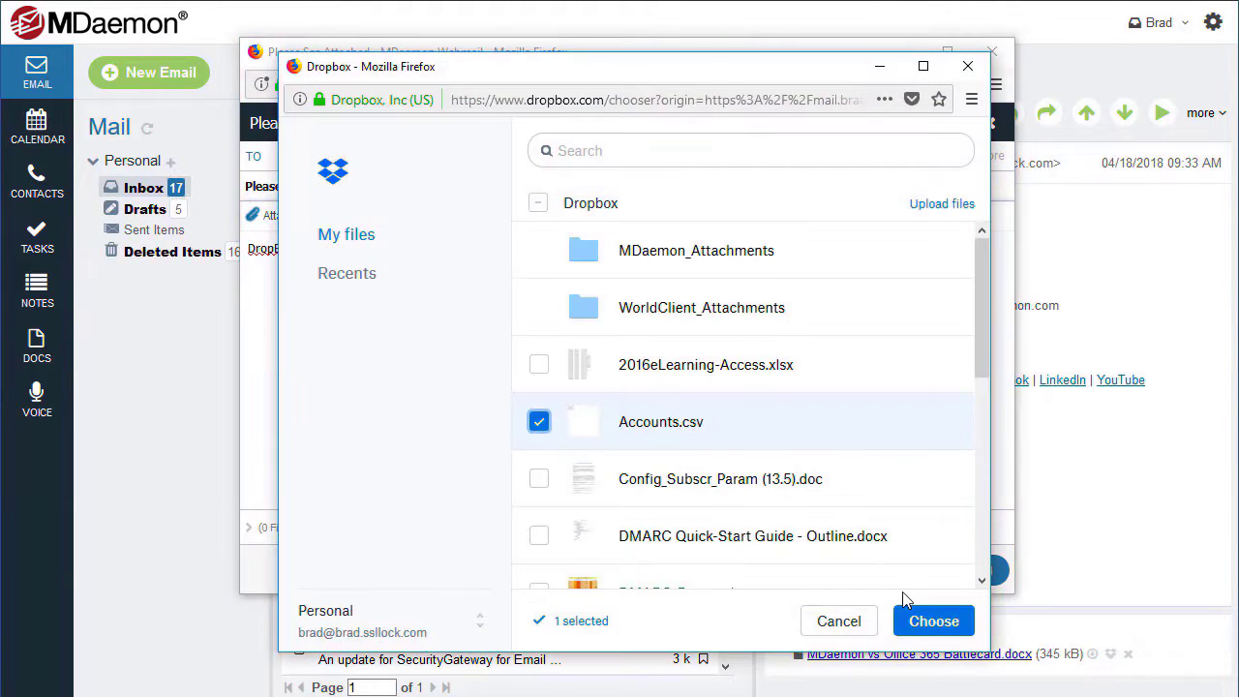
click(933, 621)
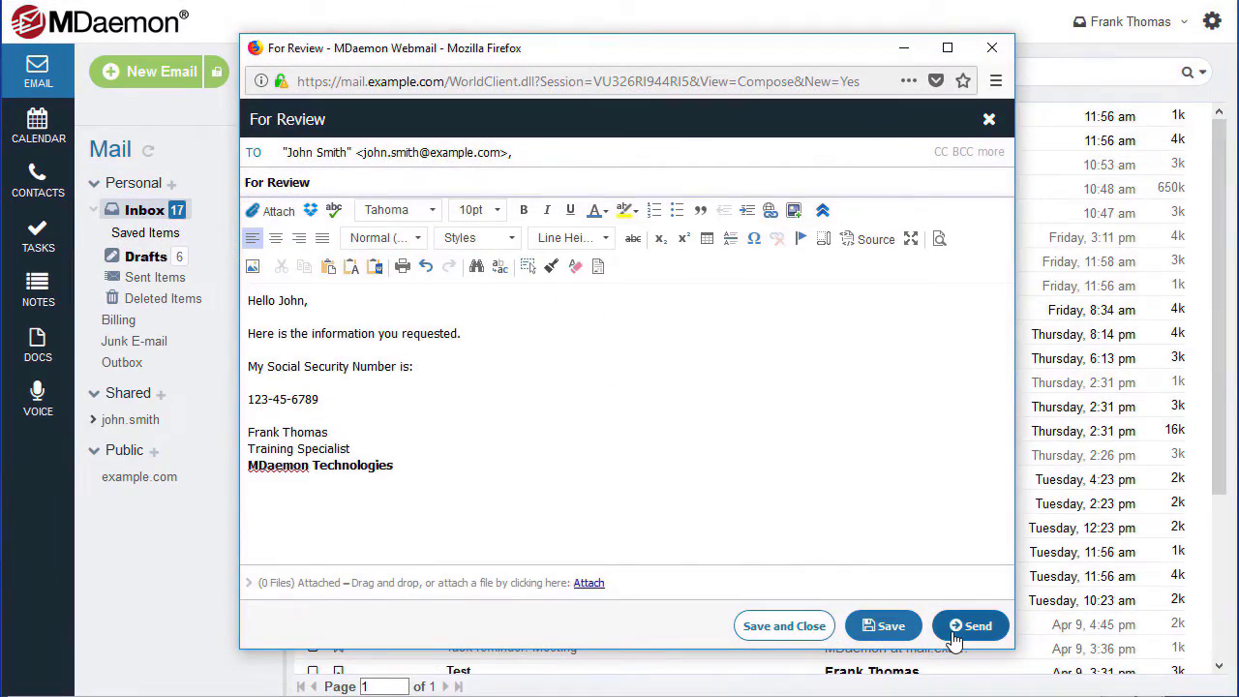
click(970, 625)
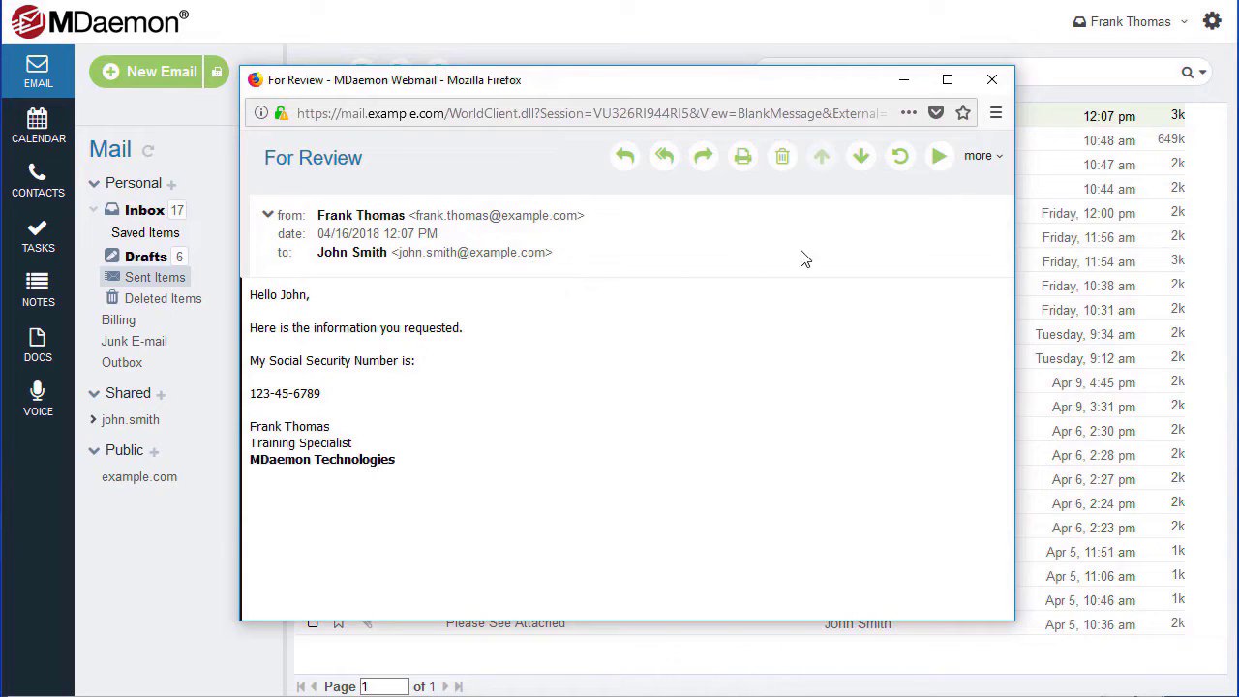
click(899, 170)
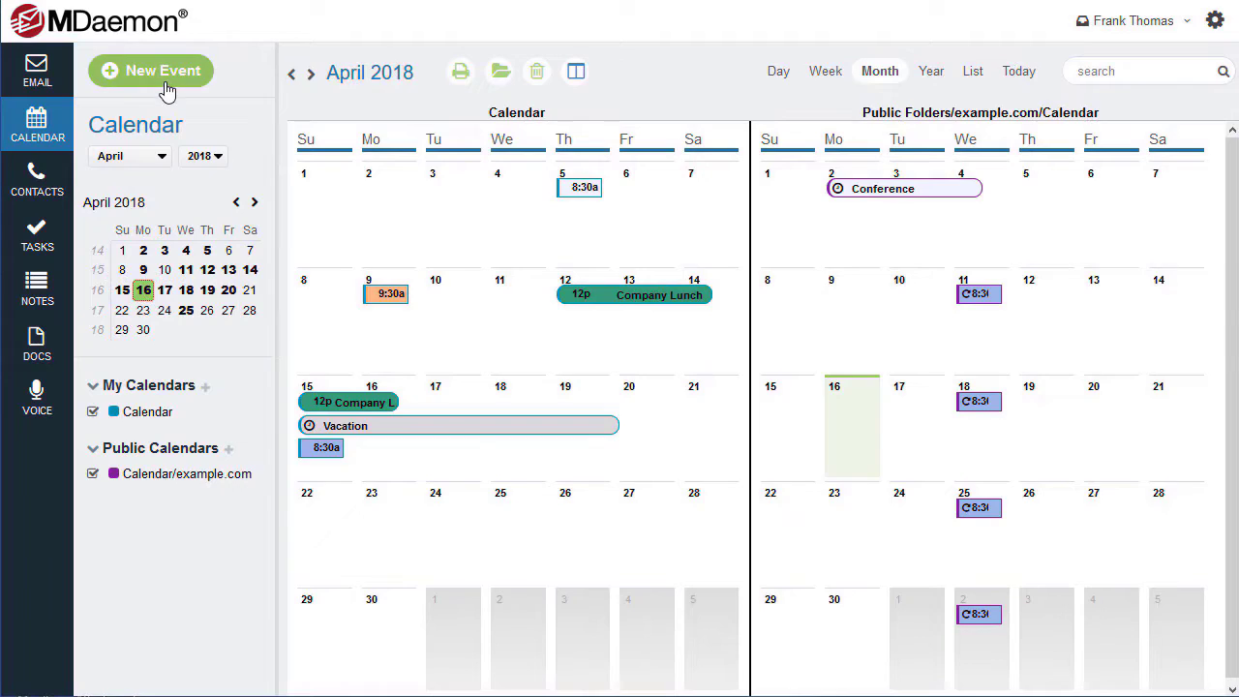
Create a new event and attach the migrator notes document on its Attachments tab
click(161, 75)
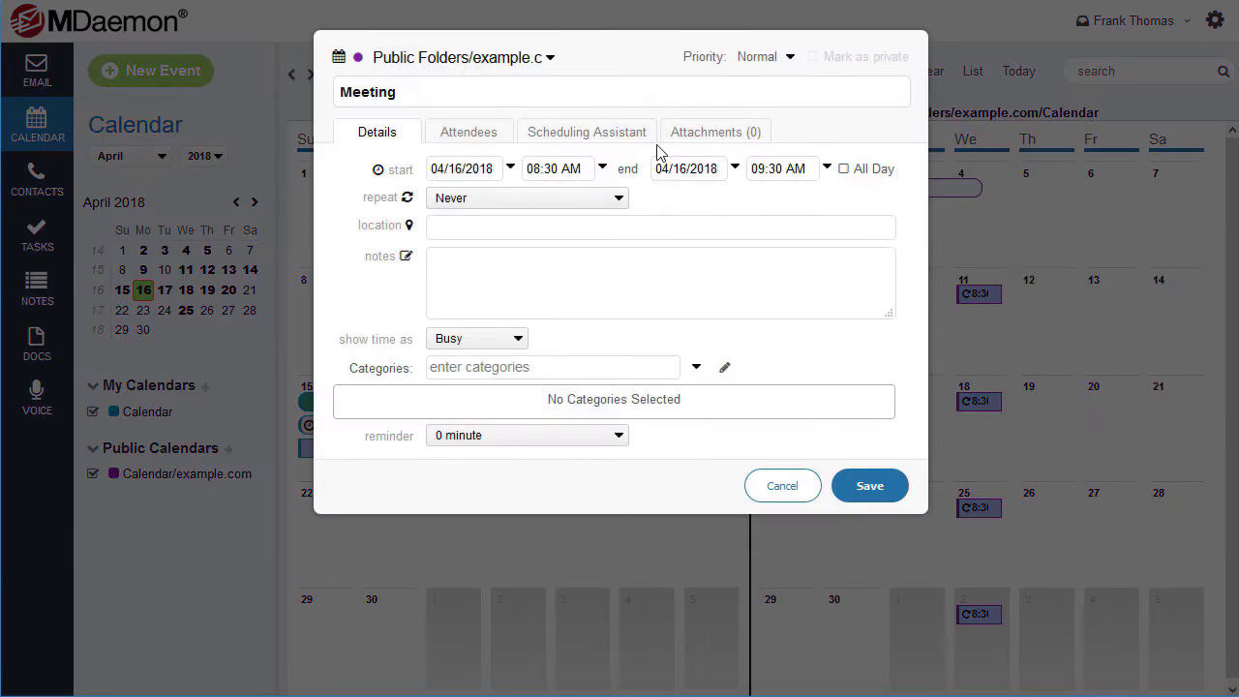
click(712, 132)
drag(1058, 626, 549, 298)
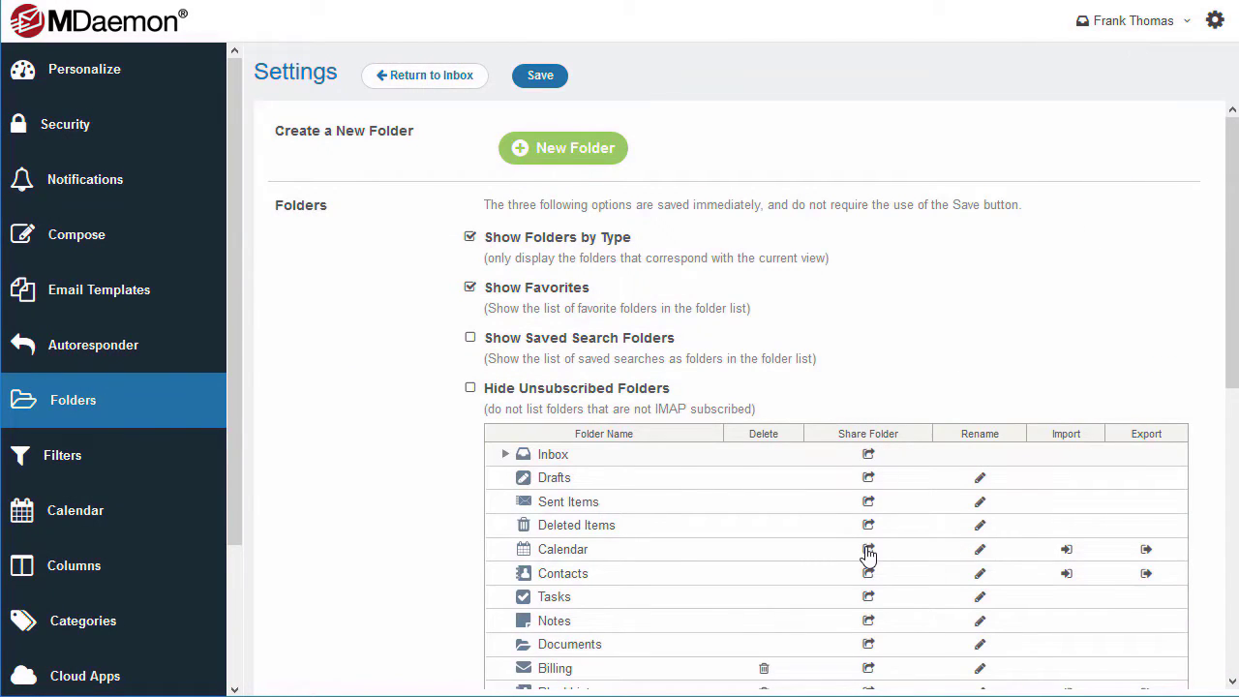
Publish the Calendar folder publicly under the name 'Company Calendar'
click(869, 550)
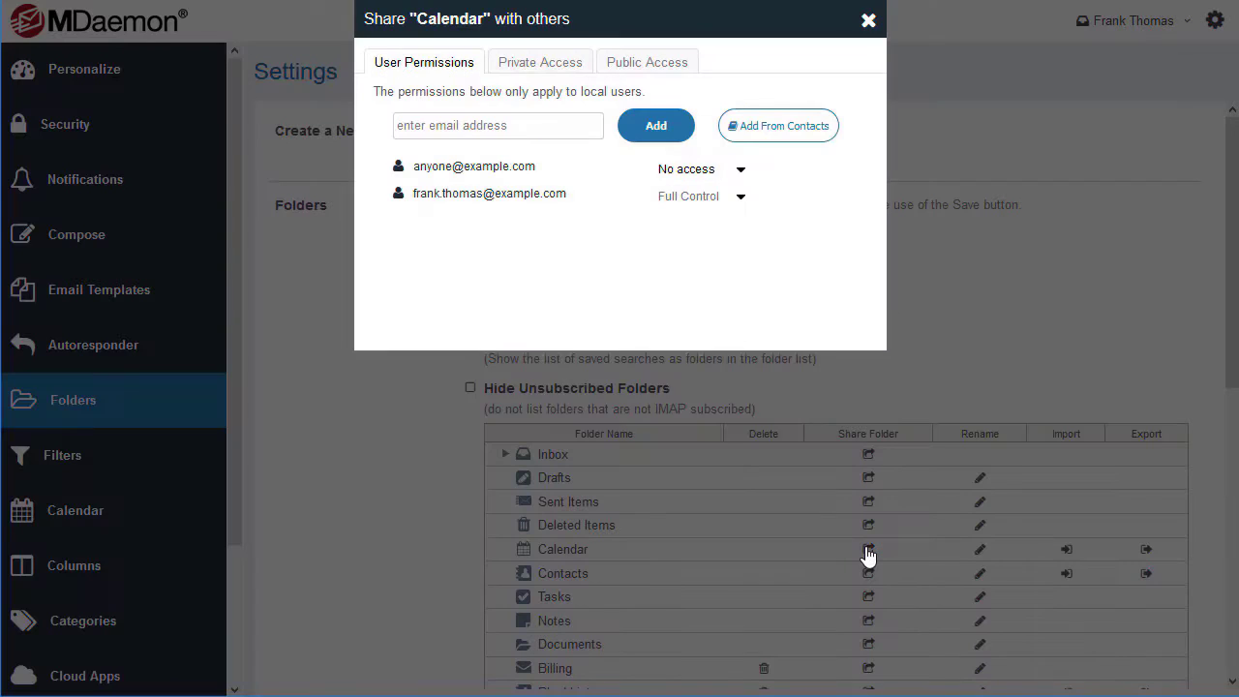
click(634, 66)
click(504, 169)
text(Company Calendar)
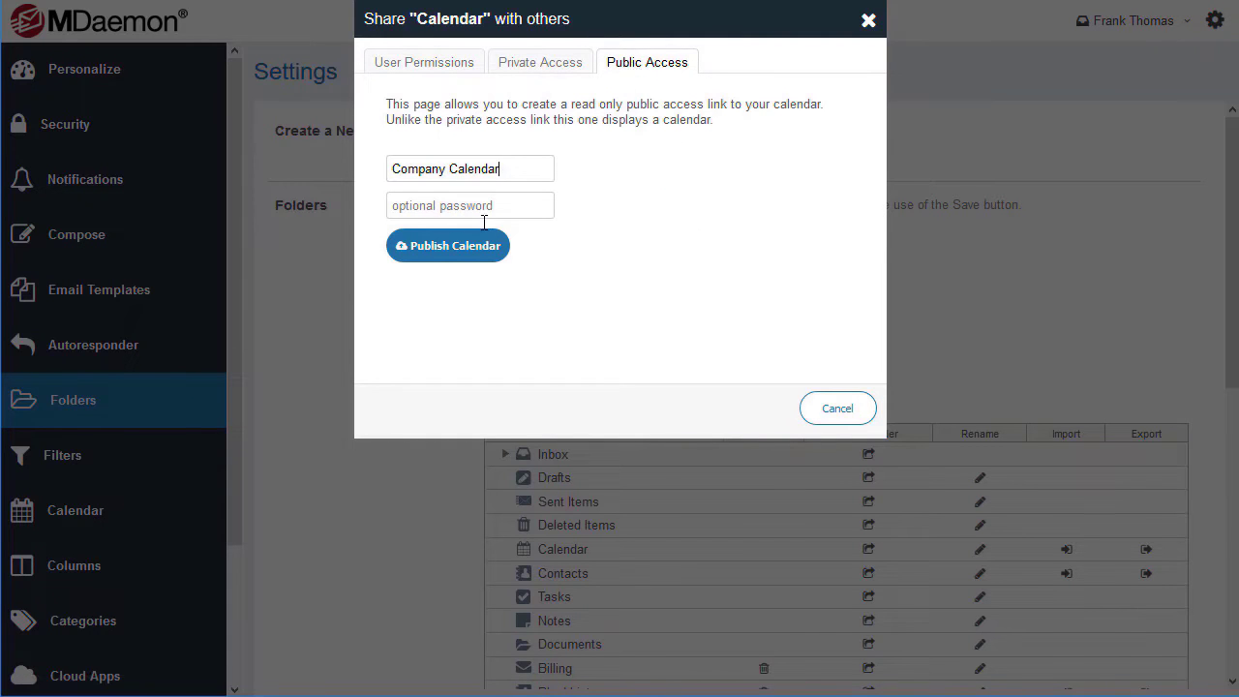
click(466, 253)
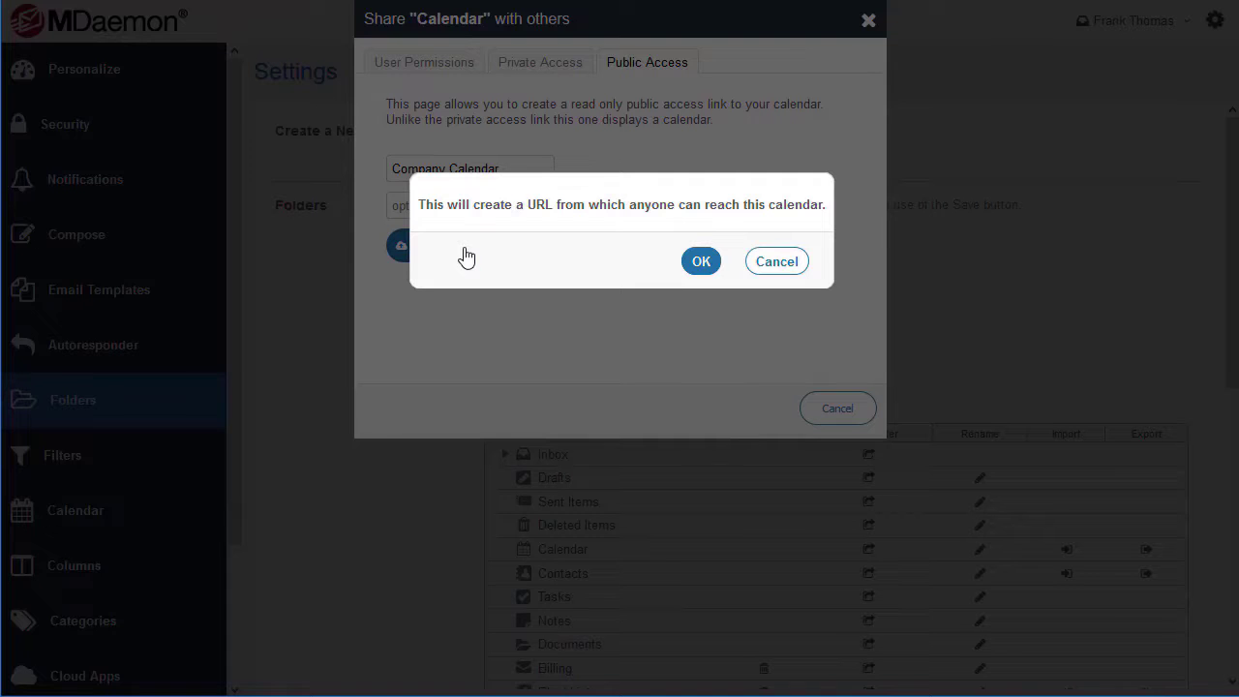
click(701, 270)
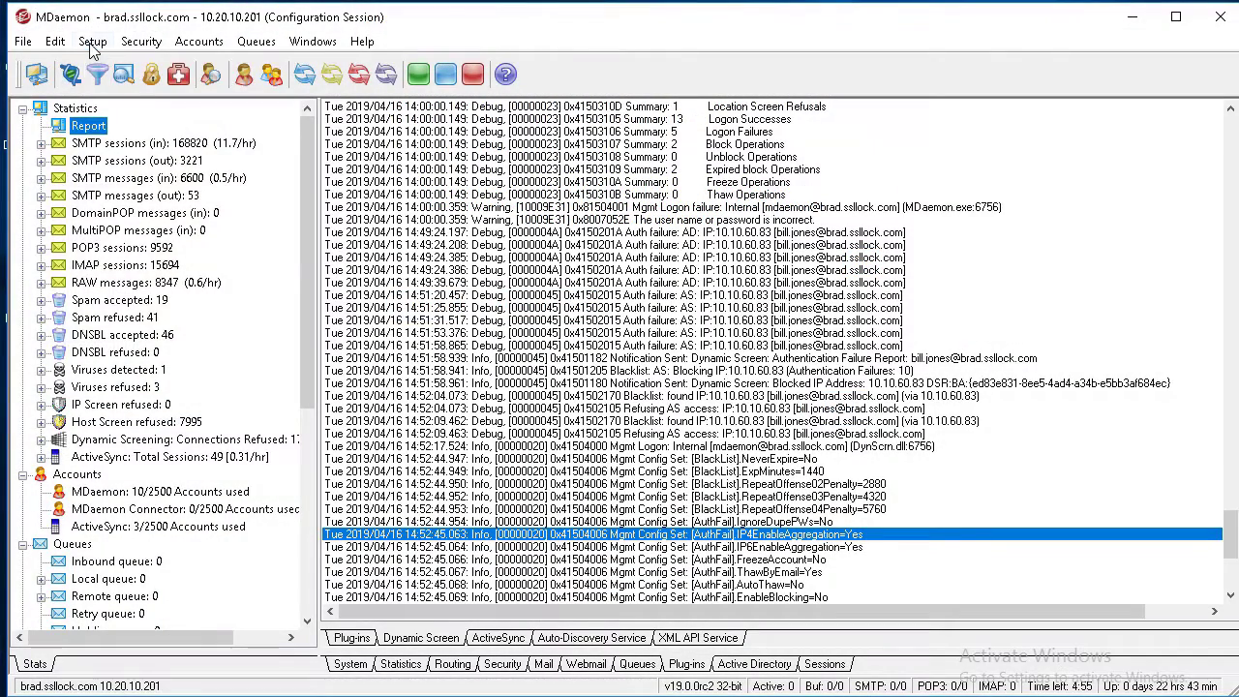
Add a new ActiveSync device policy in Policy Manager that requires a password
click(92, 44)
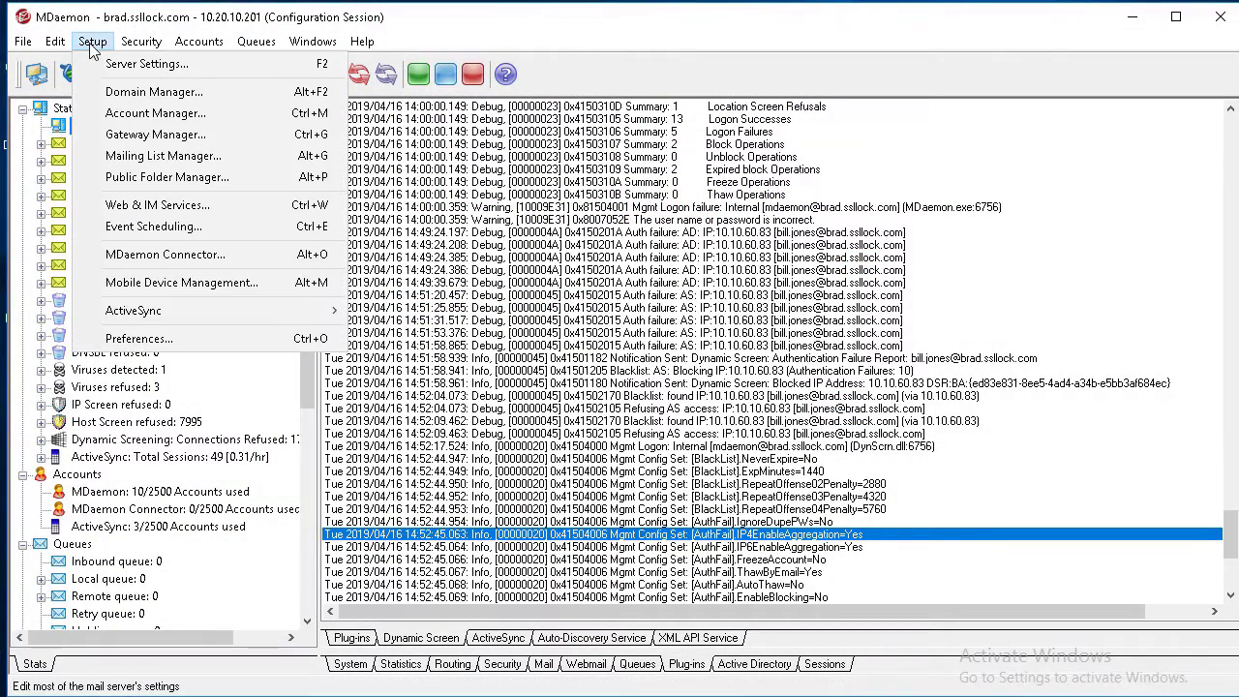
click(213, 290)
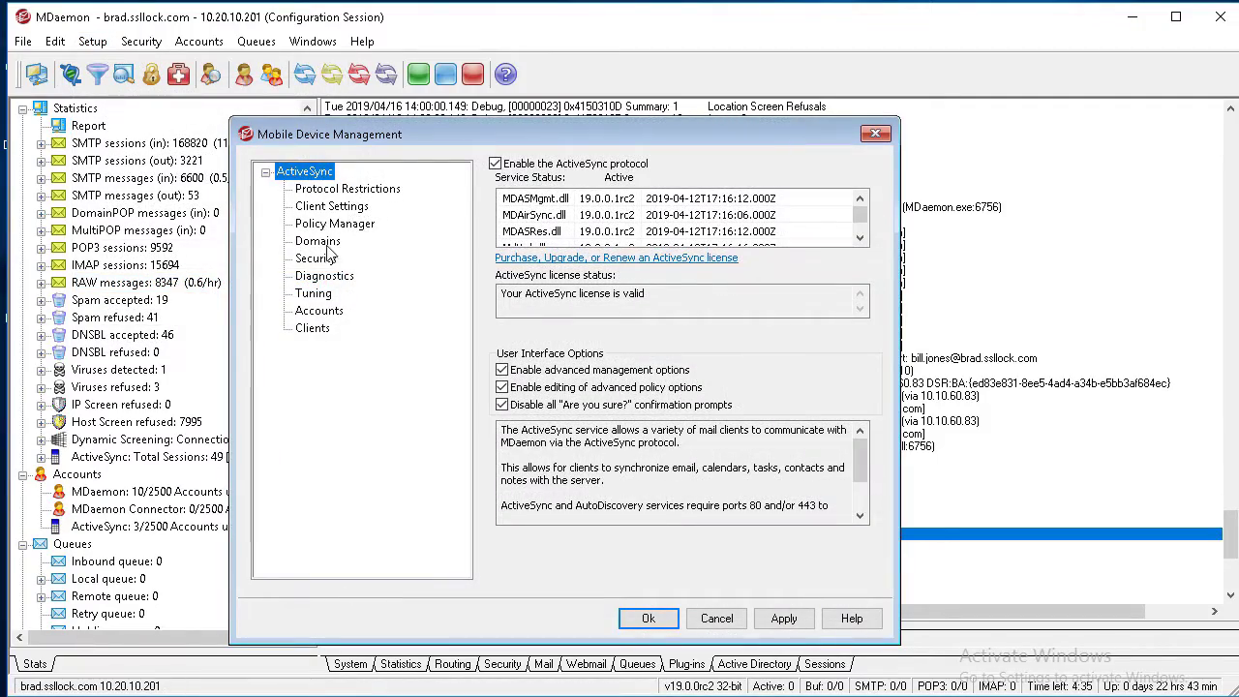
click(334, 224)
click(530, 398)
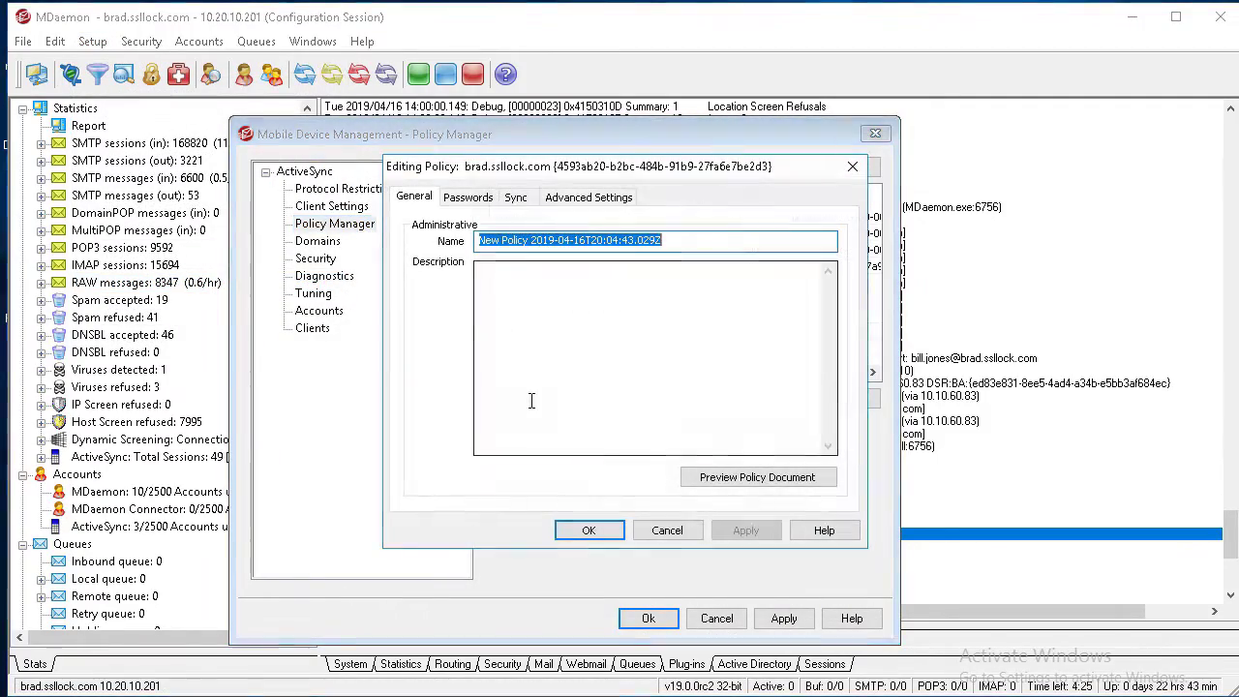
click(470, 199)
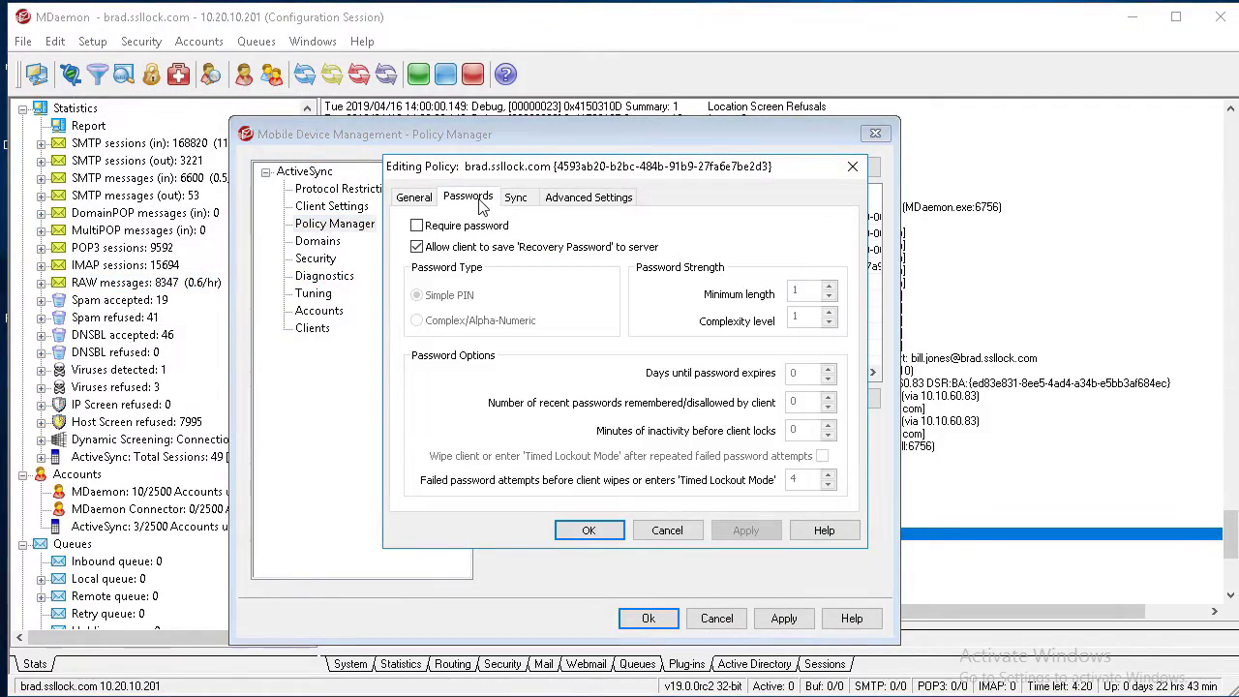
click(417, 225)
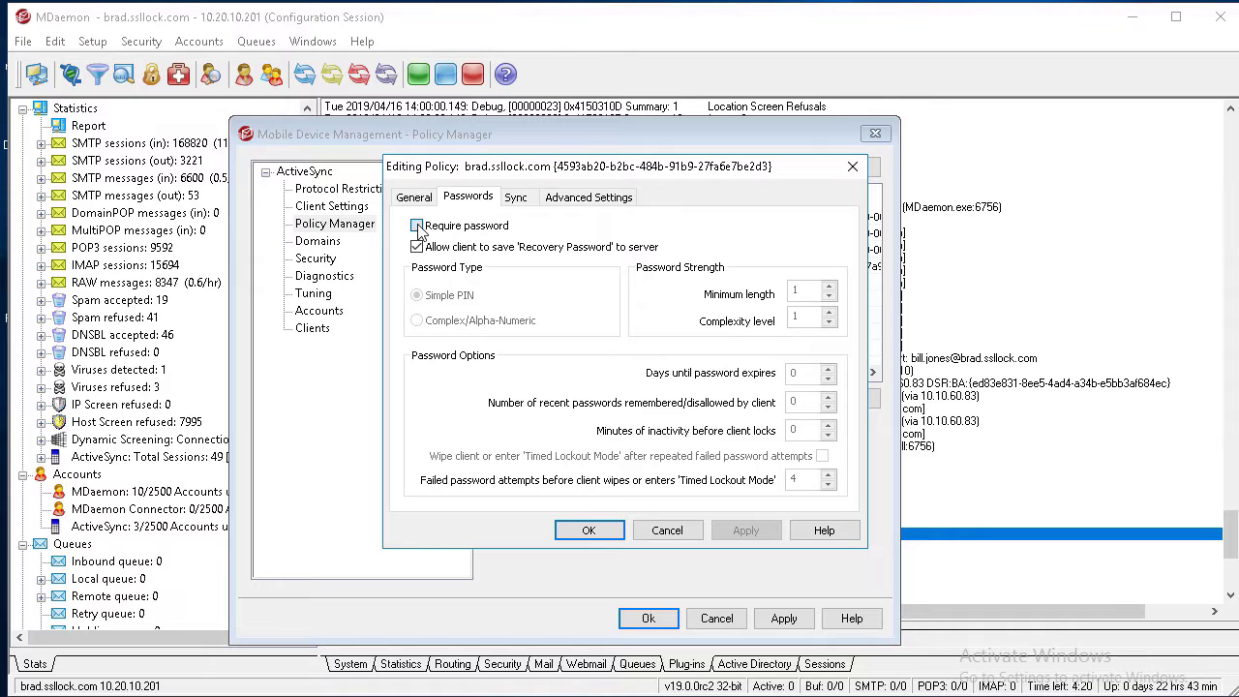
click(516, 198)
click(569, 199)
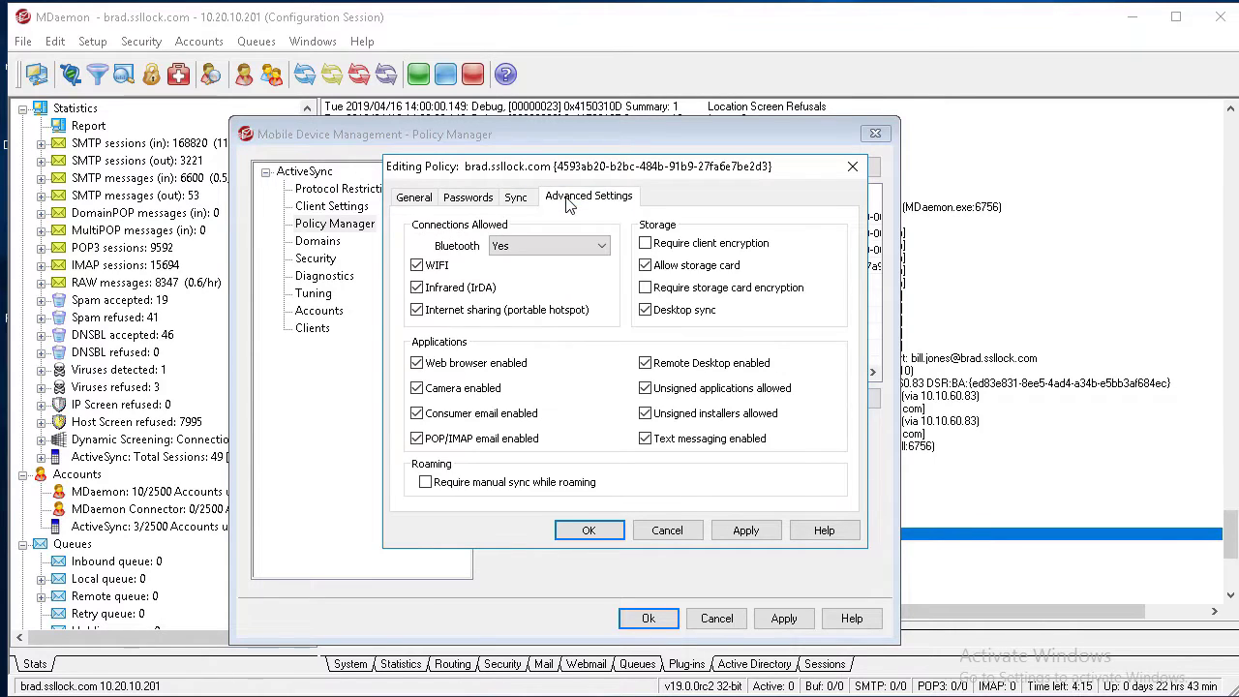
click(588, 529)
Select the iPad in the ActiveSync clients list and bring up its wipe options
click(312, 328)
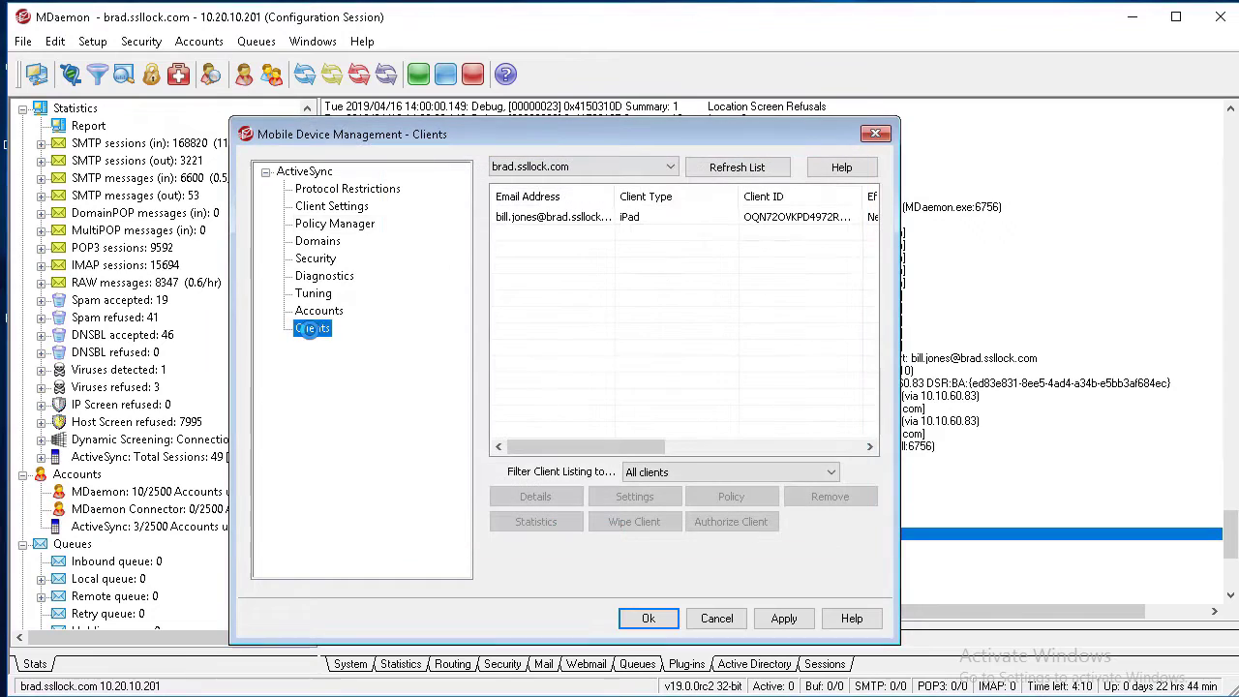
click(619, 216)
click(634, 523)
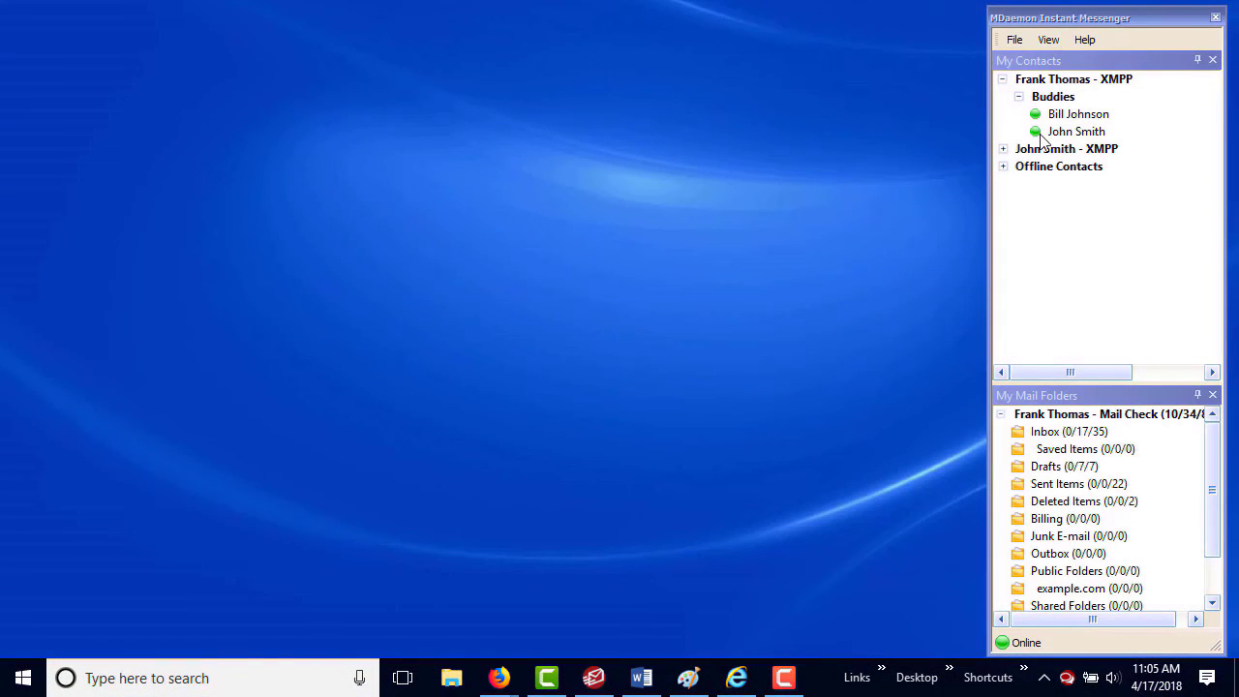
Message the buddy that here is the requested file, then send them the file
double_click(1042, 131)
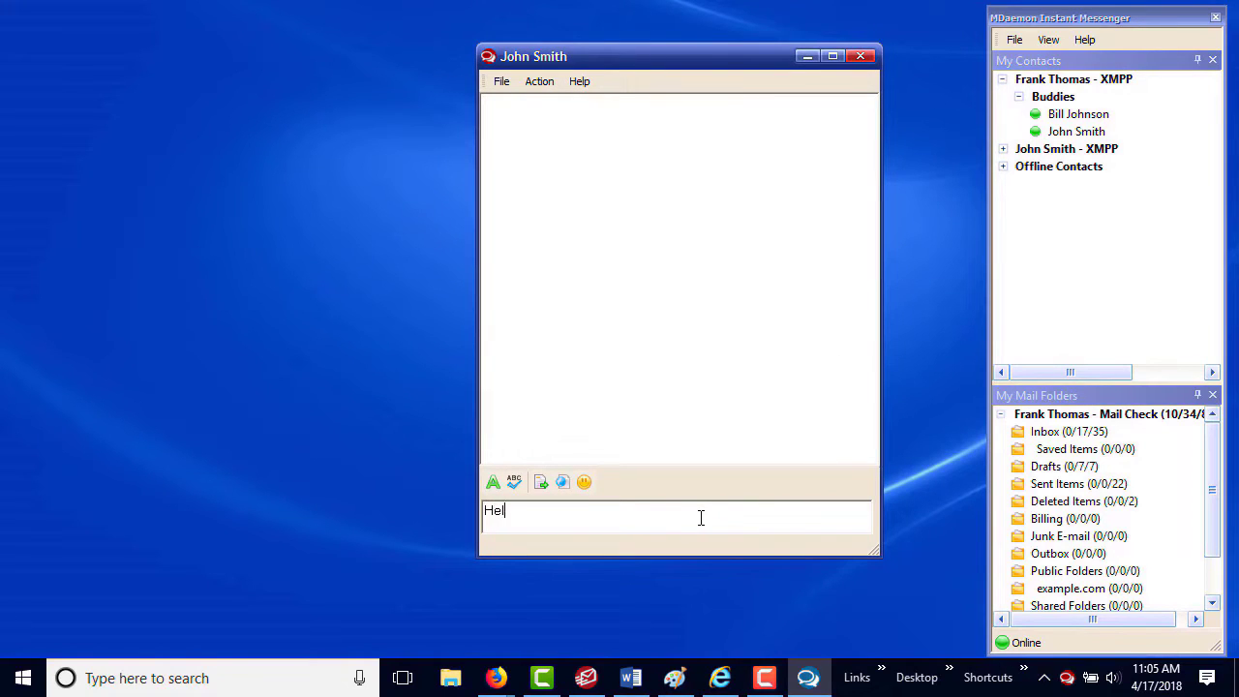
text(John. Here is the file you requested.)
key(Return)
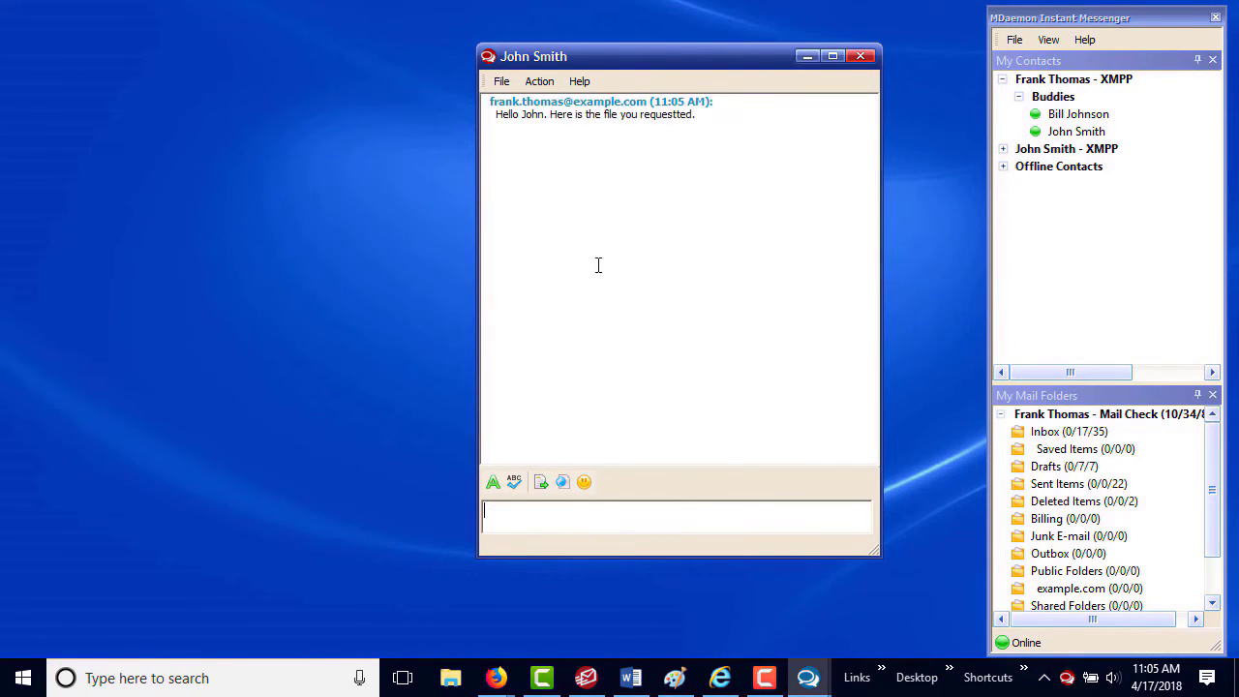
click(538, 82)
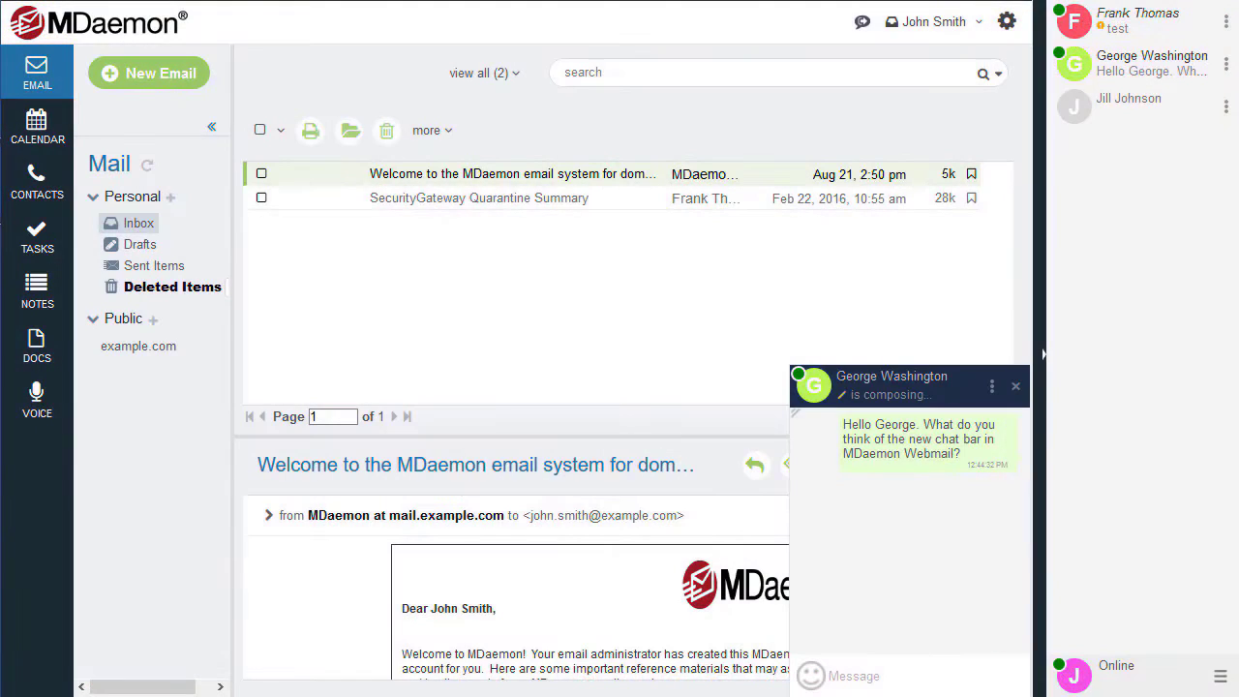
Reply 'Me, too!' in the webmail chat bar and 'Yes! It's very useful!' from the desktop messenger
text(Me, too!)
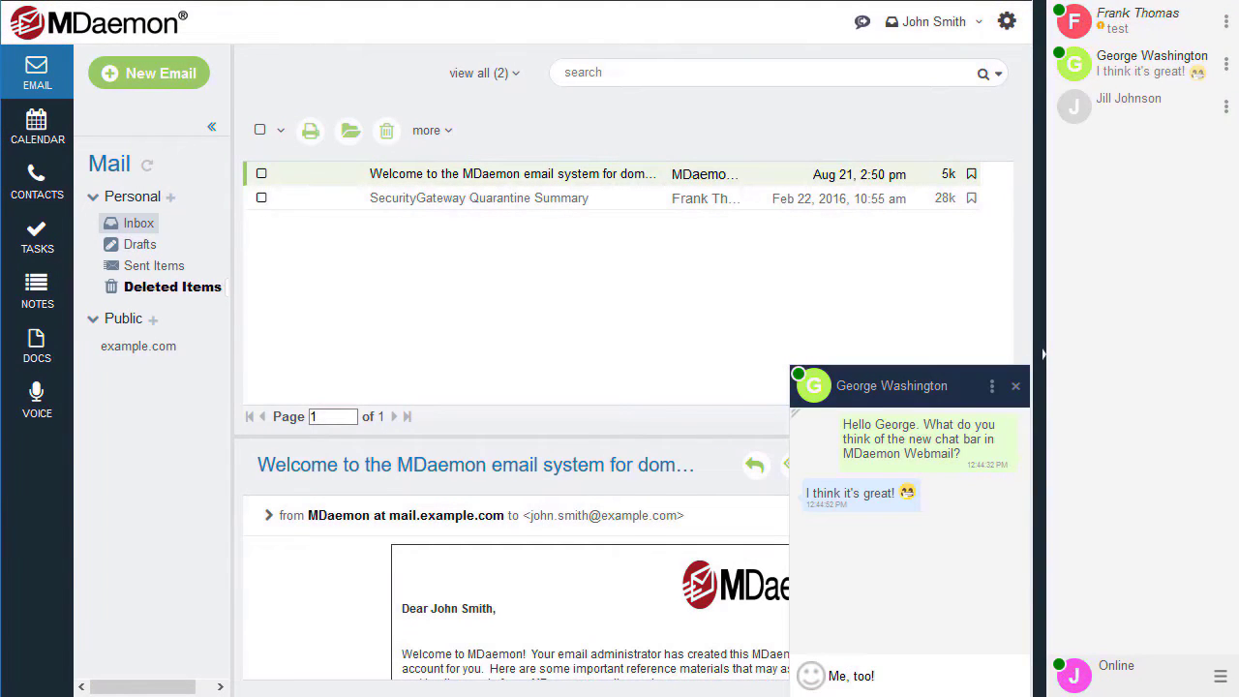
key(Return)
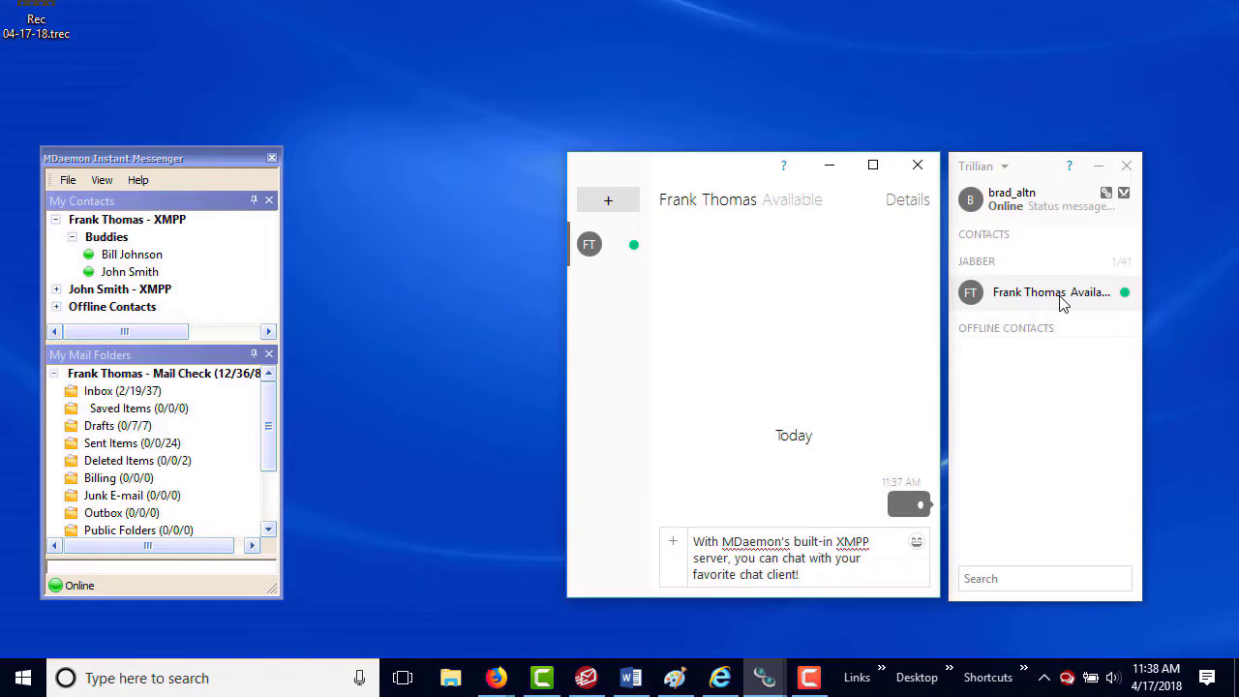
key(Return)
text(Yes! It's very useful)
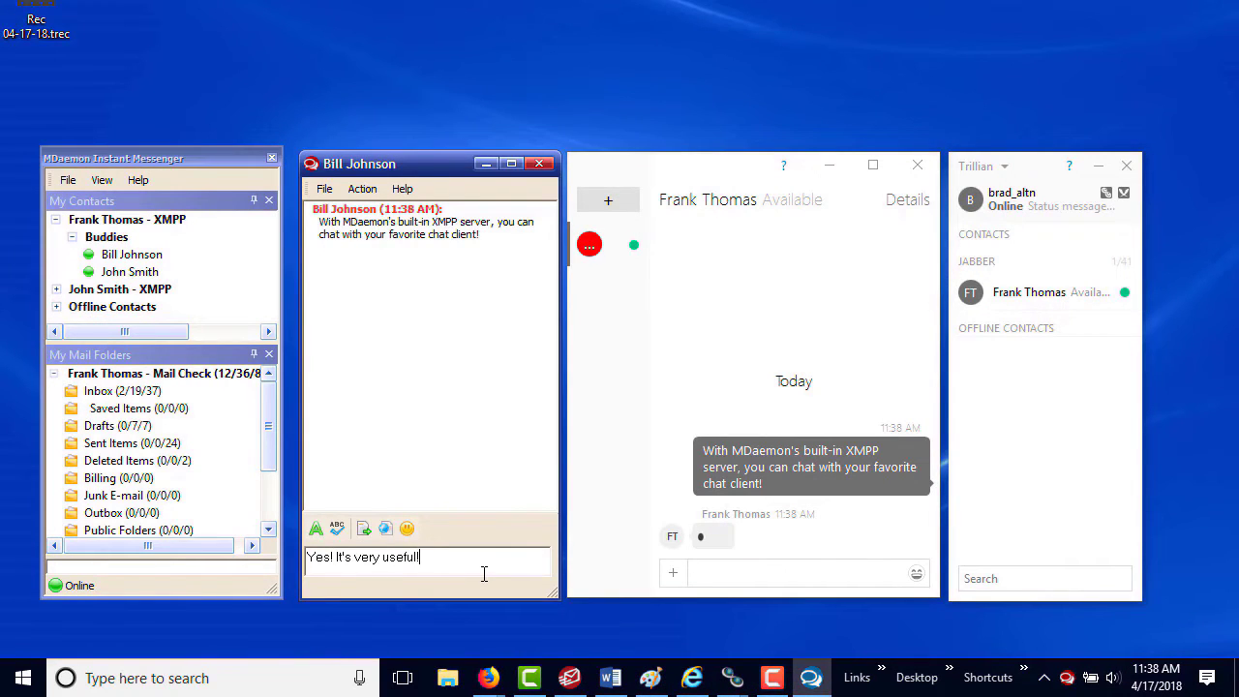
text(!)
key(Return)
Answer 'Indeed' in the Trillian conversation
click(825, 576)
text(Ind)
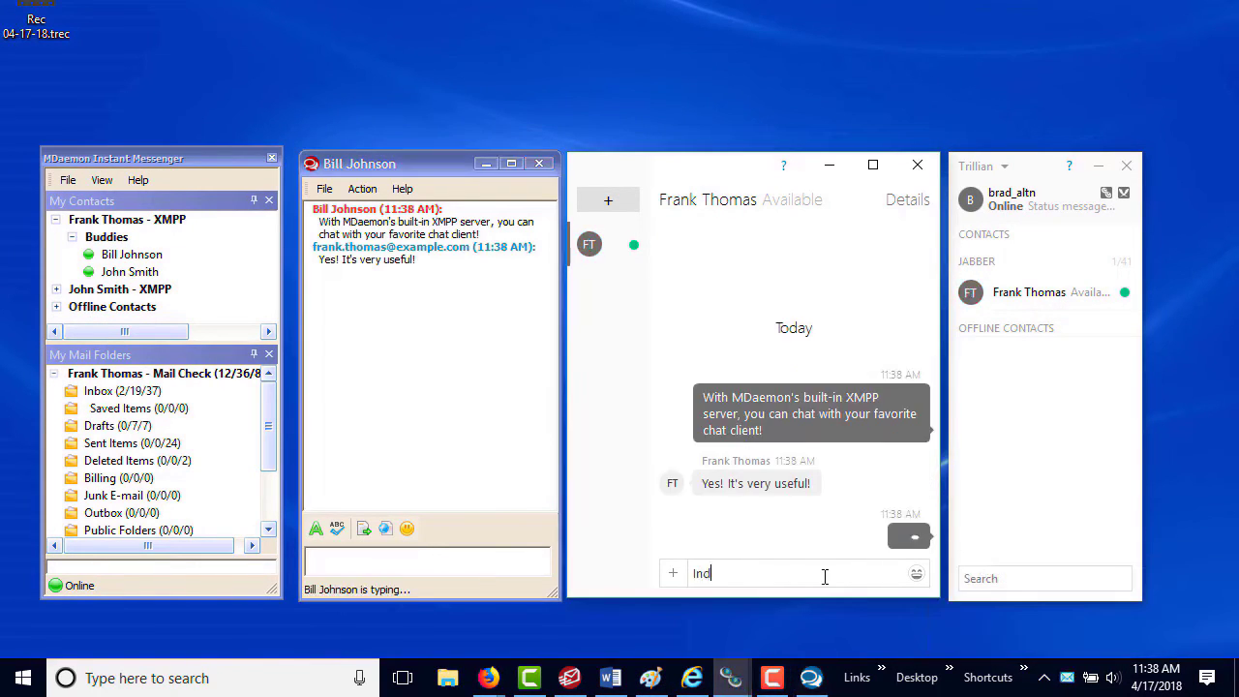
text(eed)
key(Return)
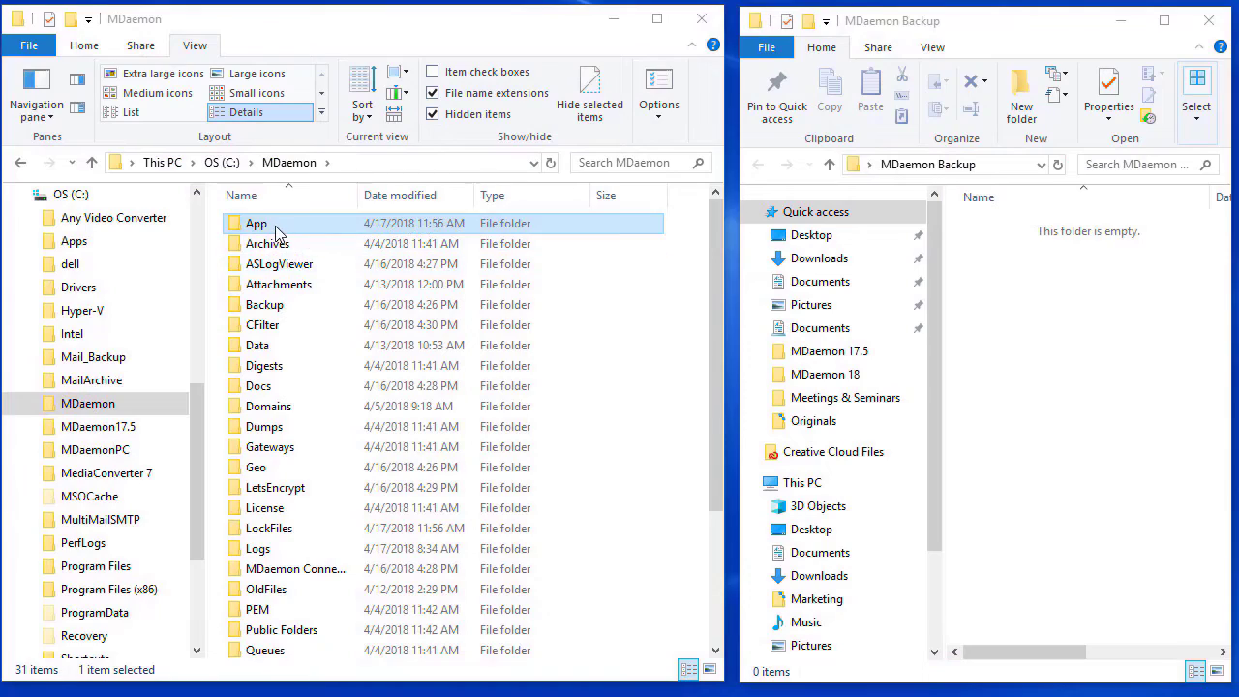
Read Alias.dat from the App folder, then drag the Users folder into the MDaemon Backup window
double_click(277, 224)
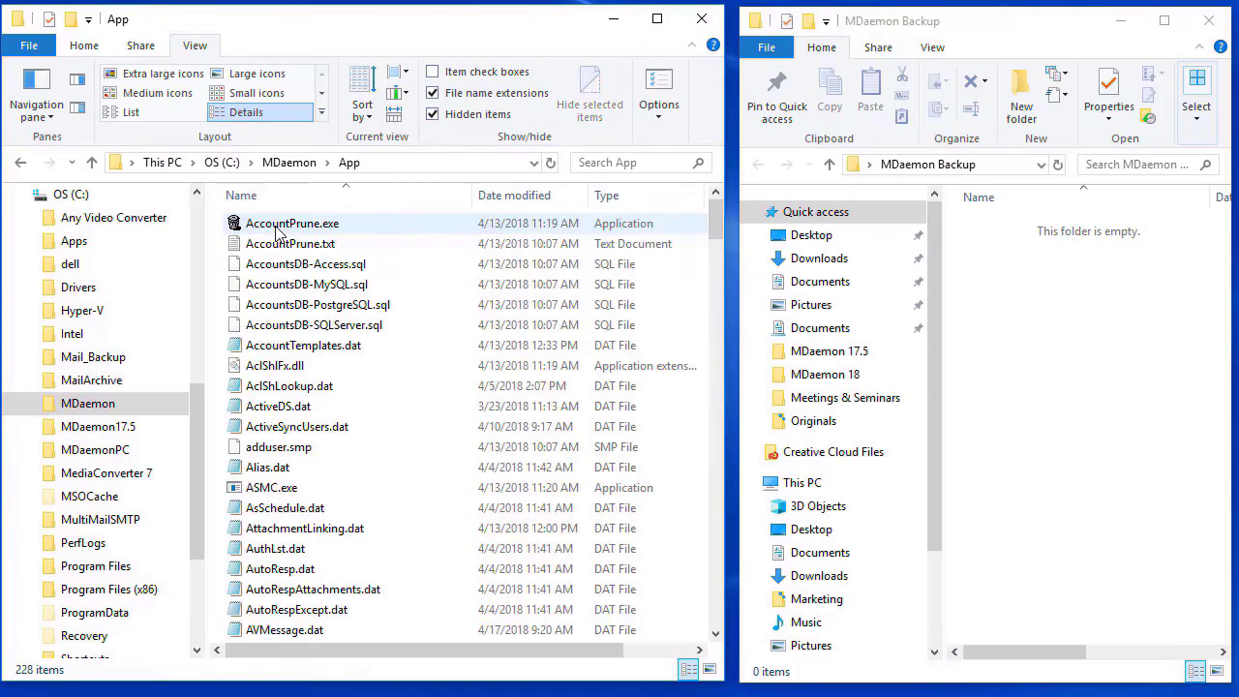
double_click(278, 468)
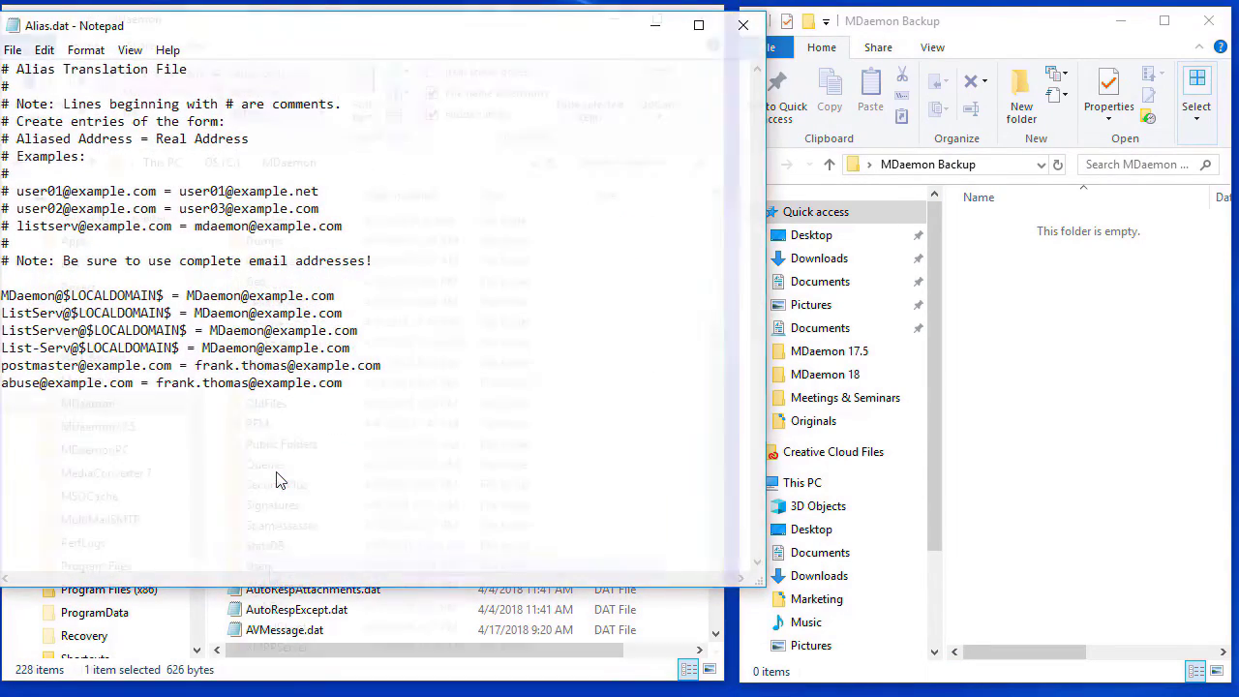
mouse_move(280, 567)
mouse_down()
mouse_move(919, 441)
mouse_move(982, 414)
mouse_up()
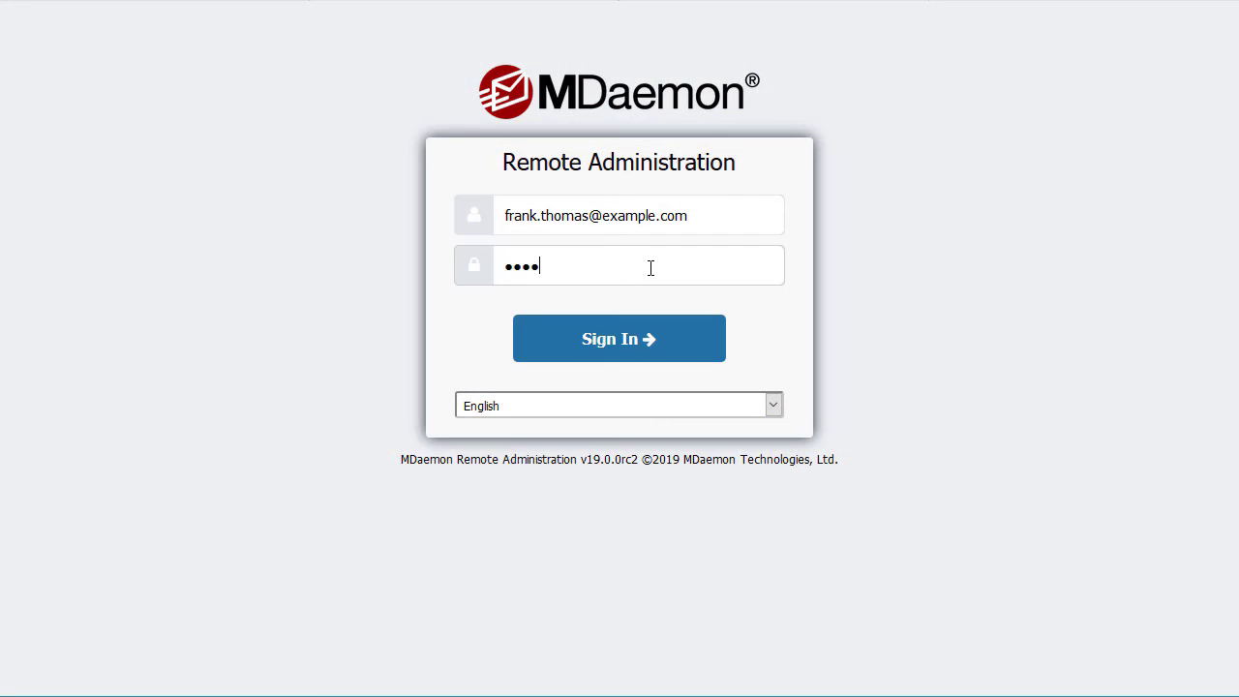
Sign in and open the first account's Account Details from the Accounts list
click(625, 341)
click(147, 235)
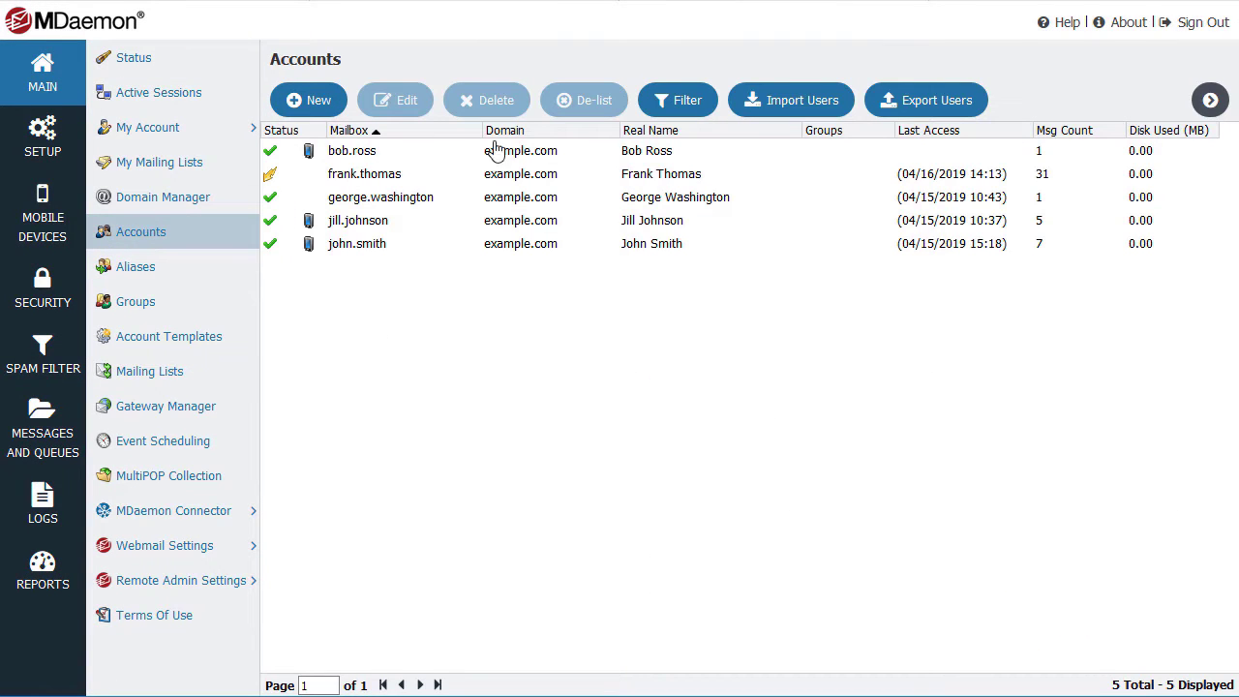
double_click(520, 155)
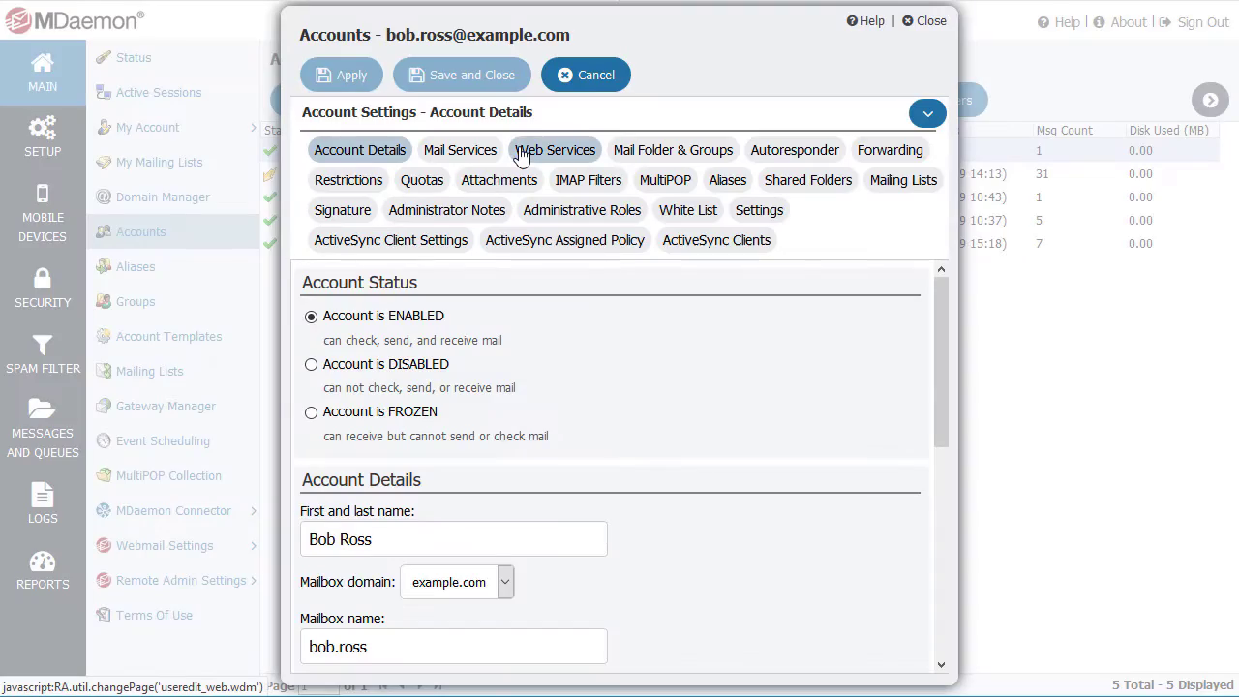